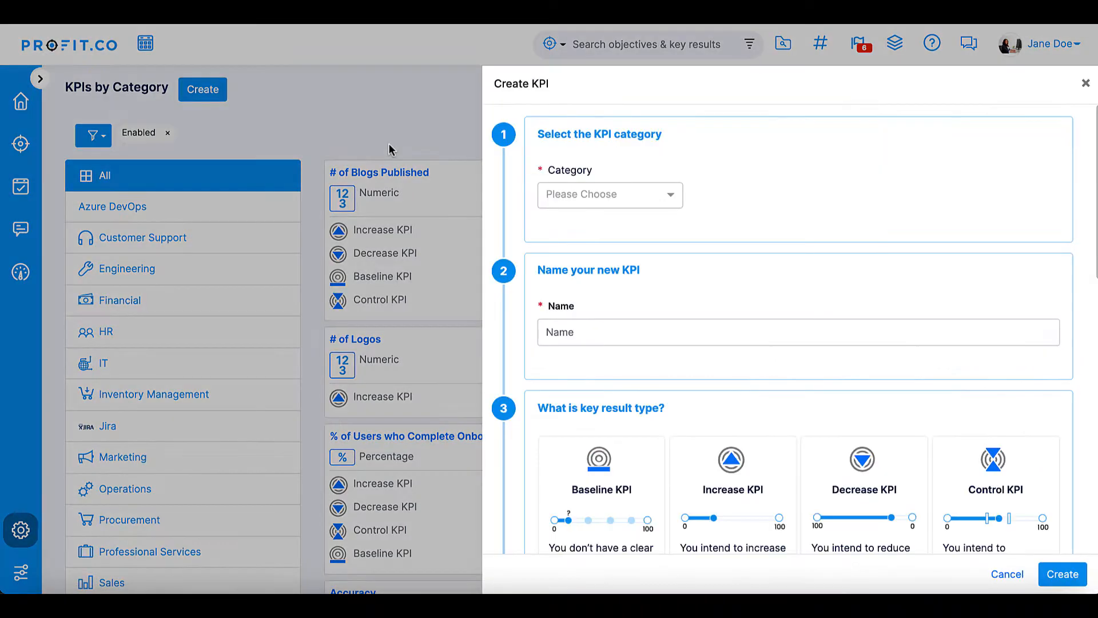
Start a new KPI in the Marketing category and name it Weekly Update Newsletter
{"action": "left_click", "coordinate": [606, 196]}
{"action": "scroll", "coordinate": [585, 351], "scroll_direction": "down", "scroll_amount": 3}
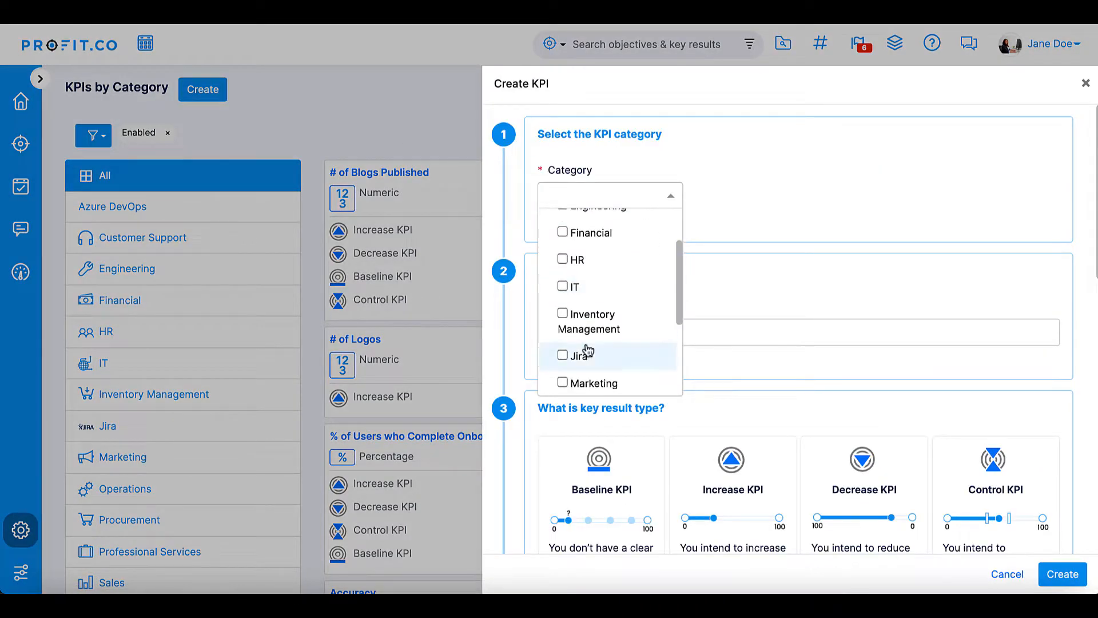
{"action": "left_click", "coordinate": [588, 358]}
{"action": "left_click", "coordinate": [705, 373]}
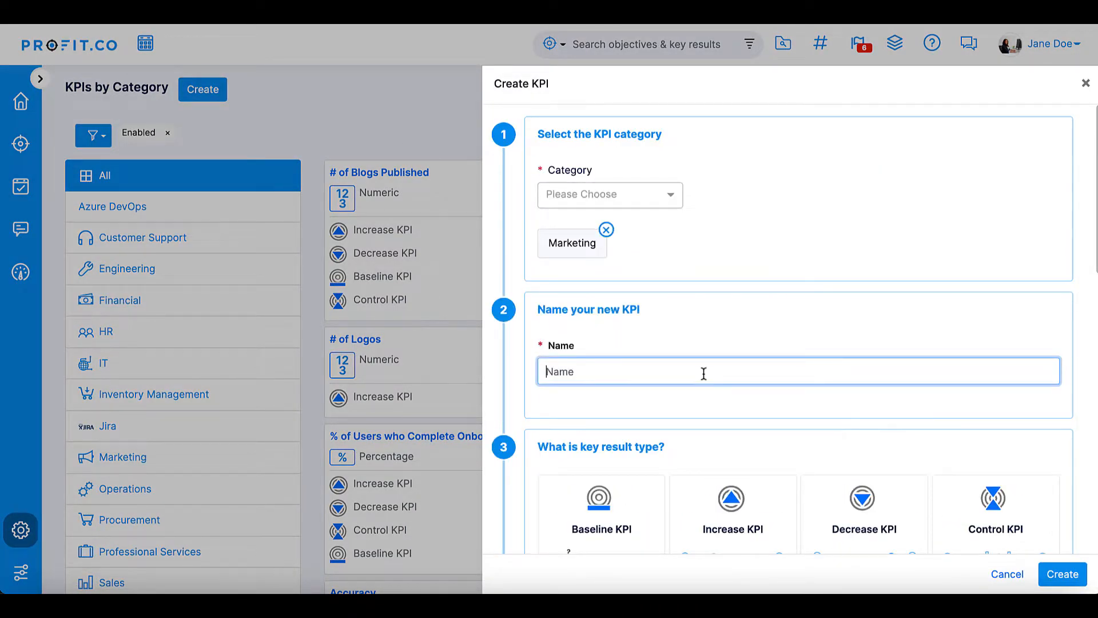
{"action": "type", "text": "Weekly Update Newsletter"}
Review each Progress Calculation option, ending on Successful check-ins divided by total no. of check-ins
{"action": "scroll", "coordinate": [795, 329], "scroll_direction": "down", "scroll_amount": 6}
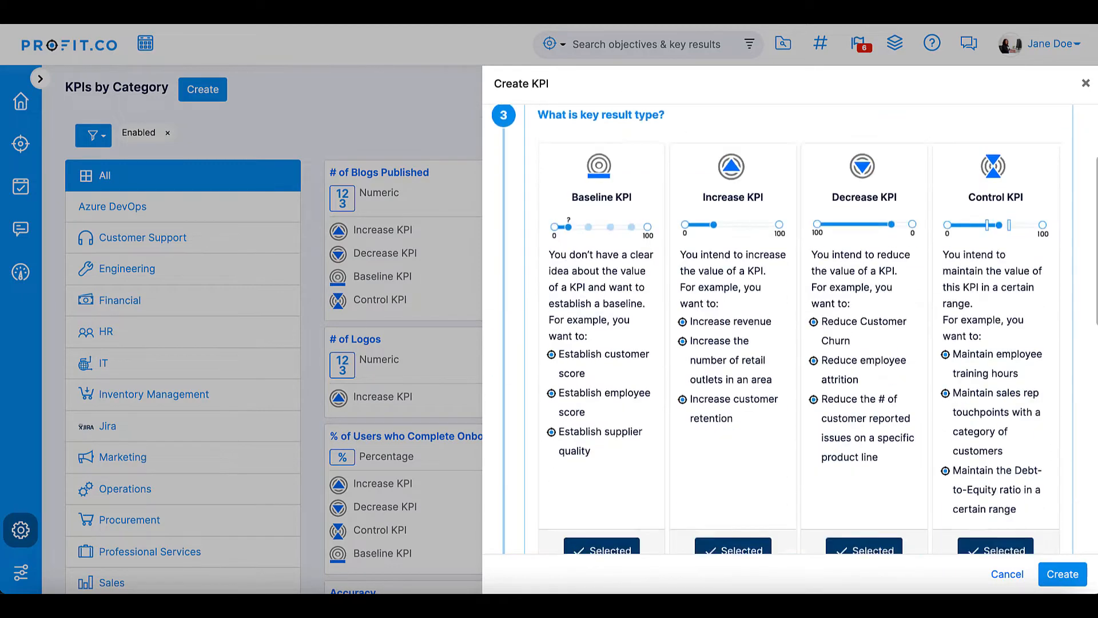
{"action": "scroll", "coordinate": [704, 515], "scroll_direction": "down", "scroll_amount": 3}
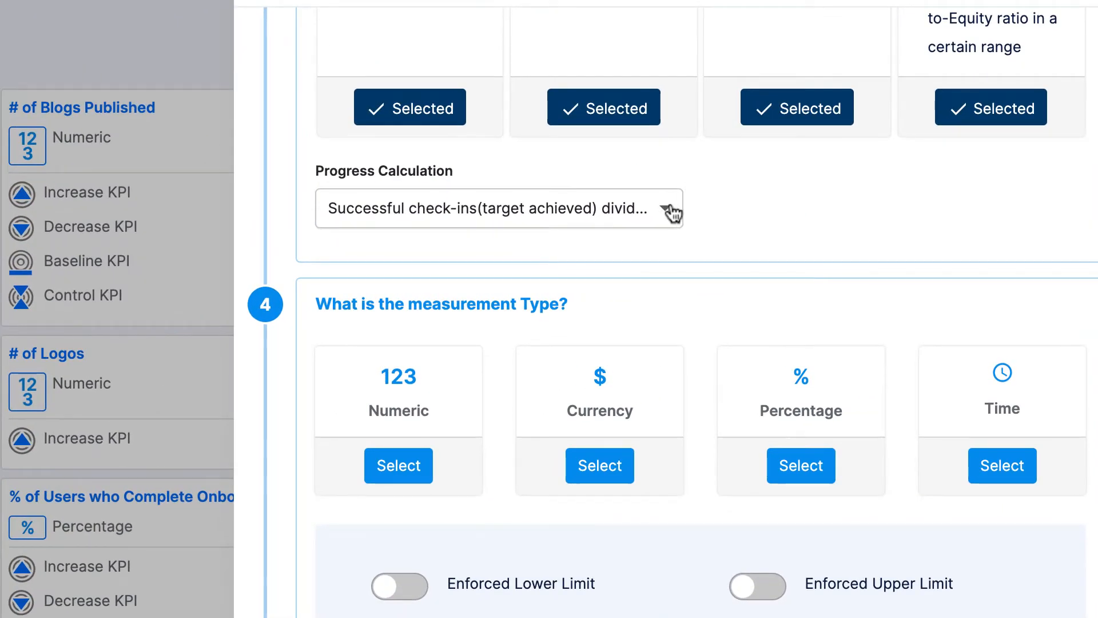
{"action": "left_click", "coordinate": [673, 213]}
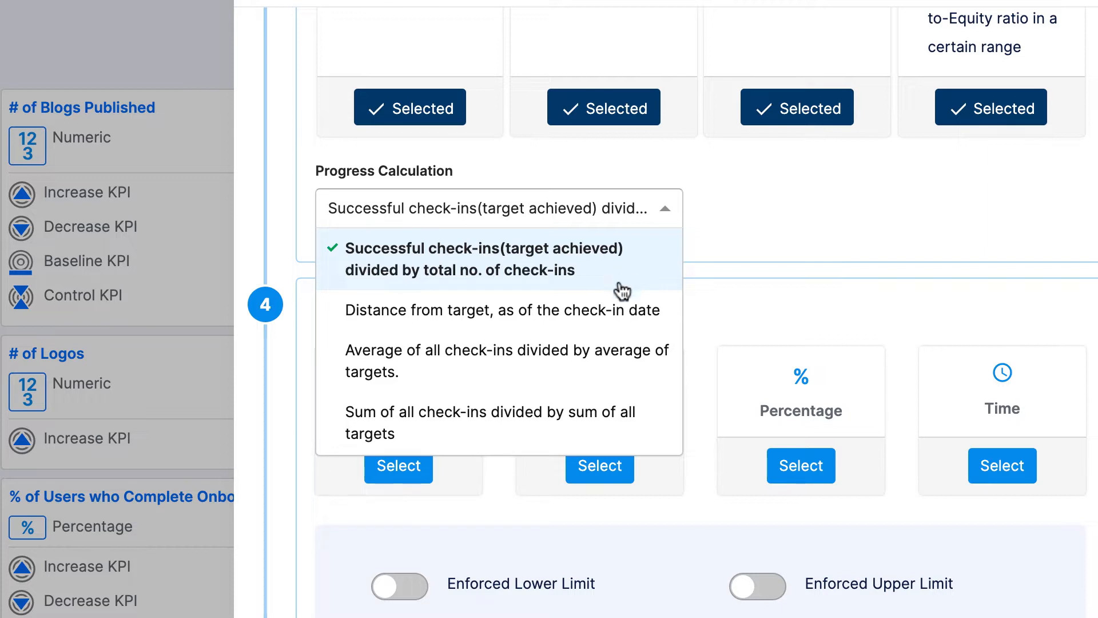
{"action": "left_click", "coordinate": [625, 321]}
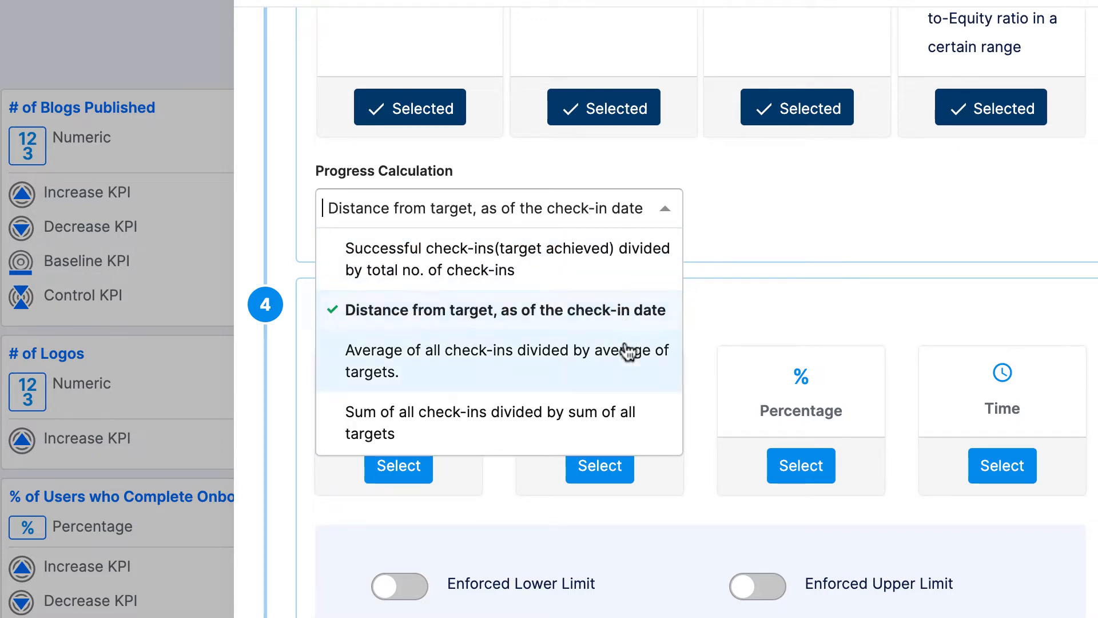
{"action": "left_click", "coordinate": [641, 382]}
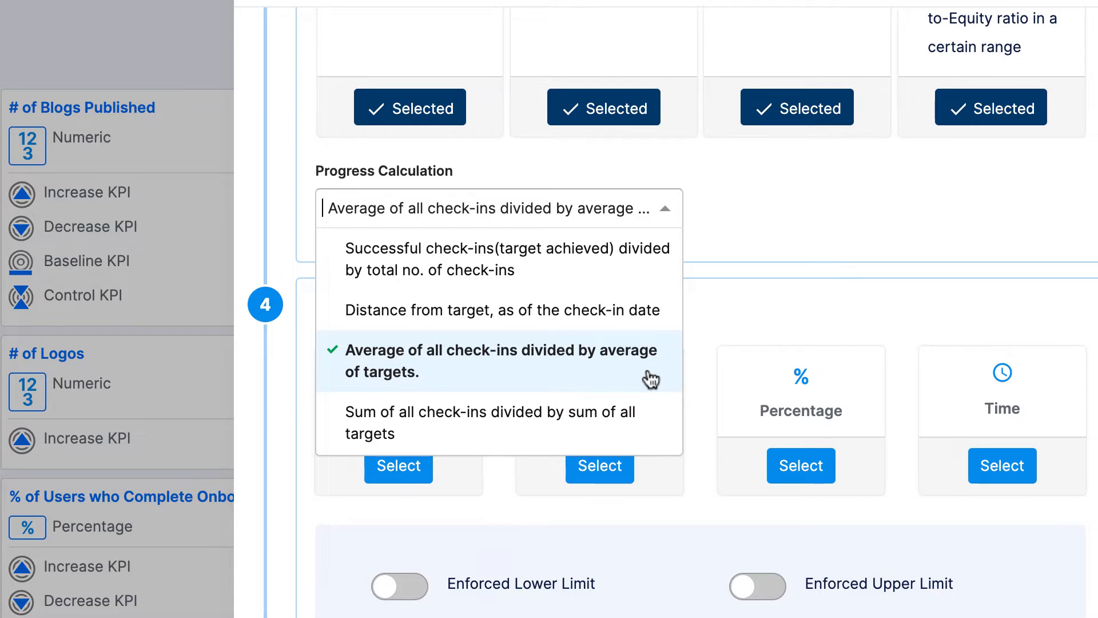
{"action": "left_click", "coordinate": [642, 429]}
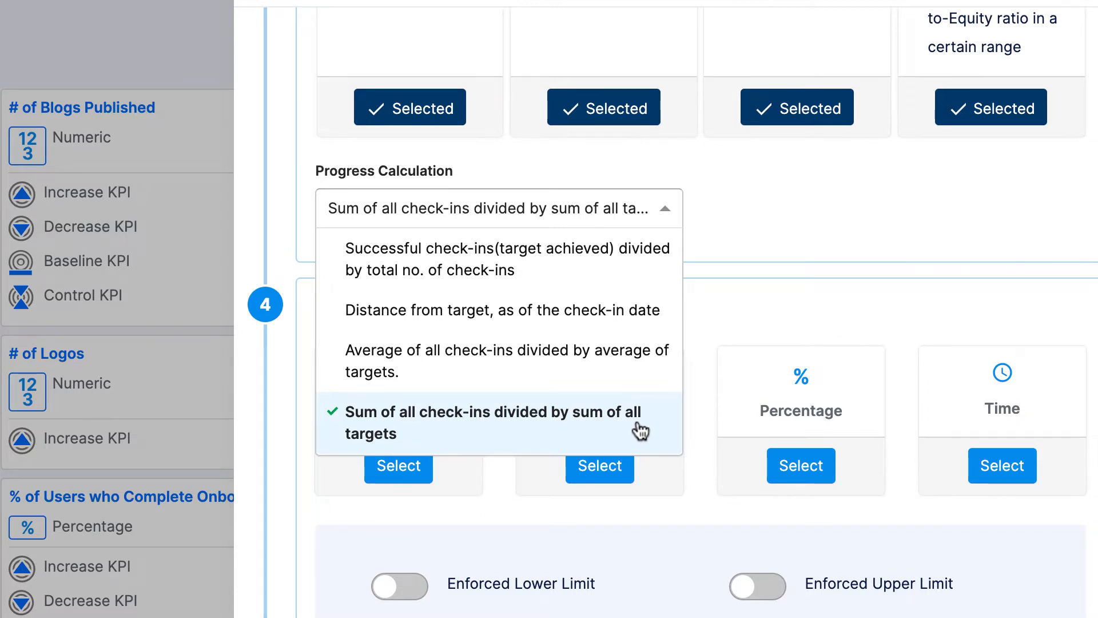
{"action": "scroll", "coordinate": [635, 426], "scroll_direction": "up", "scroll_amount": 3}
{"action": "left_click", "coordinate": [636, 326]}
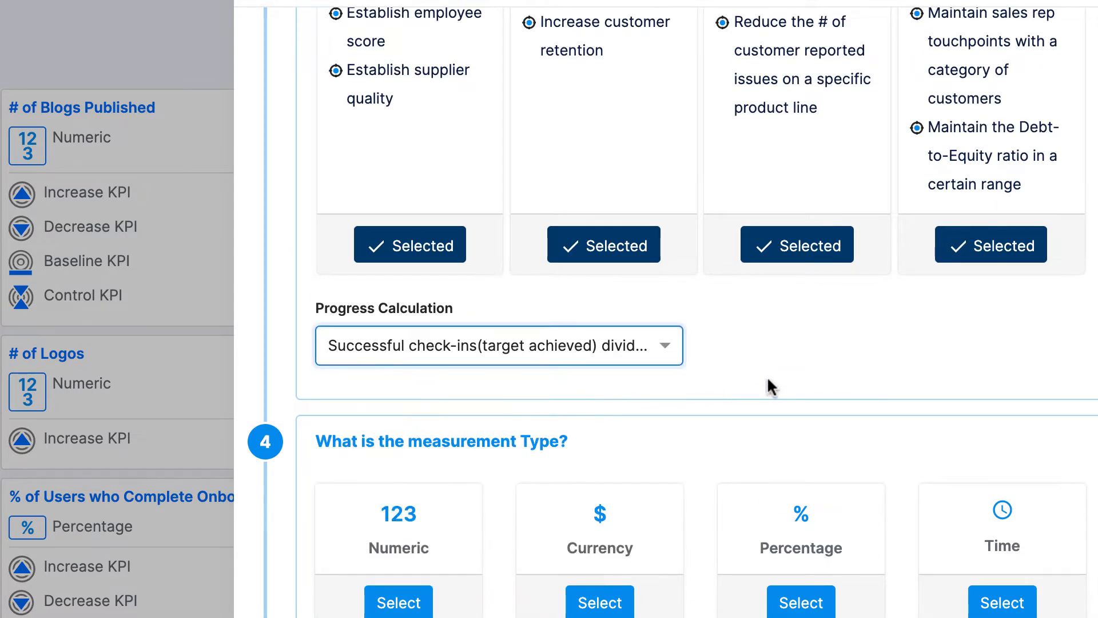
Choose Numeric as the measurement type and create the KPI
{"action": "scroll", "coordinate": [767, 376], "scroll_direction": "down", "scroll_amount": 4}
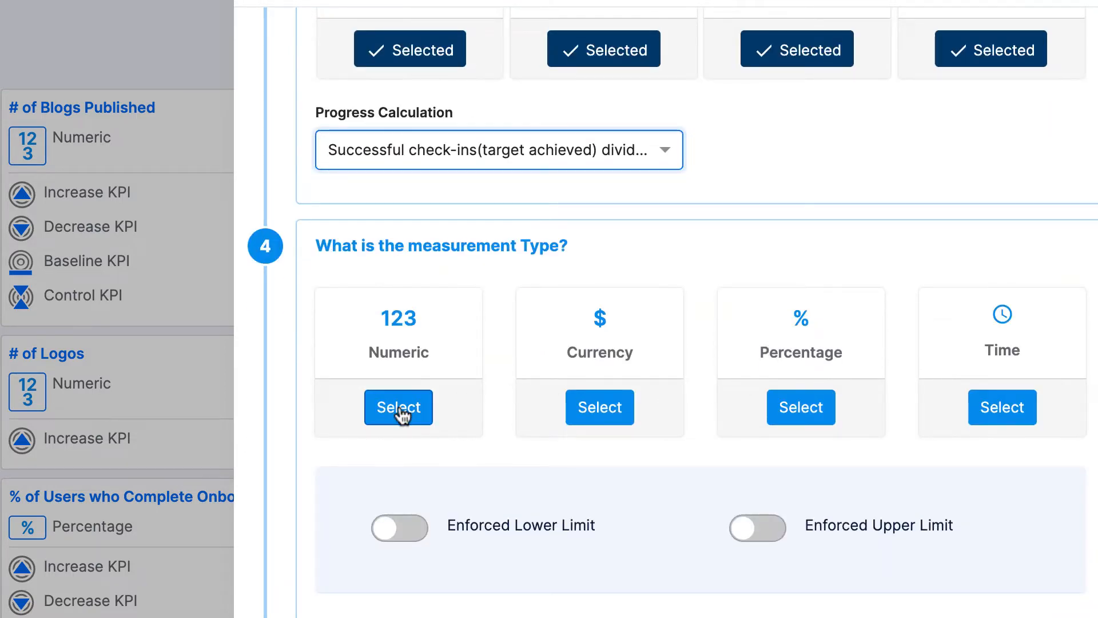
{"action": "left_click", "coordinate": [402, 413]}
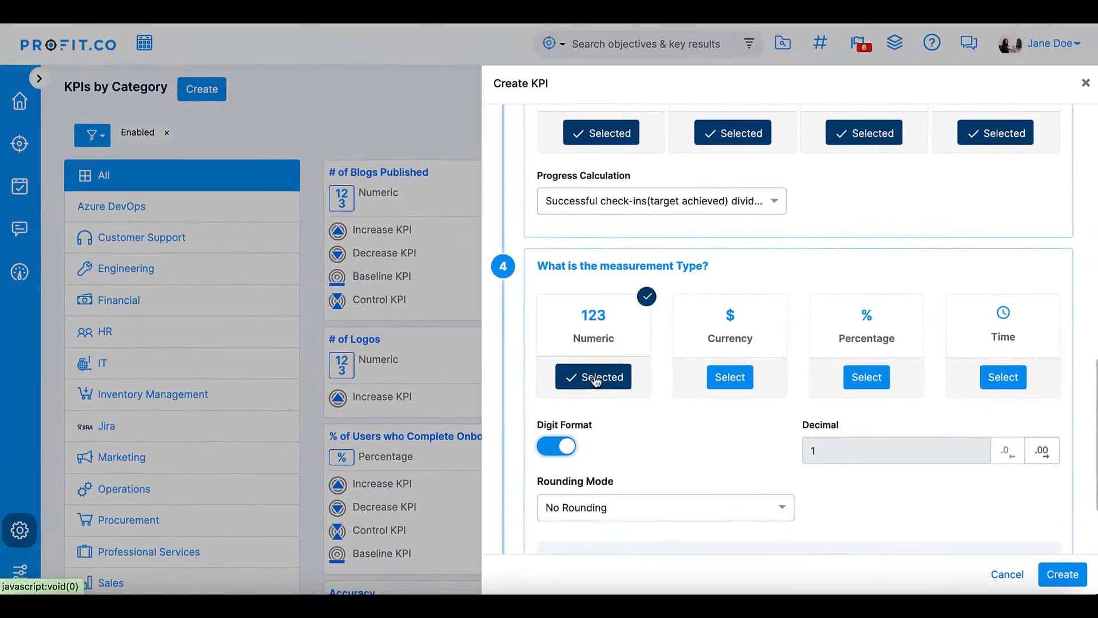
{"action": "left_click", "coordinate": [1061, 572]}
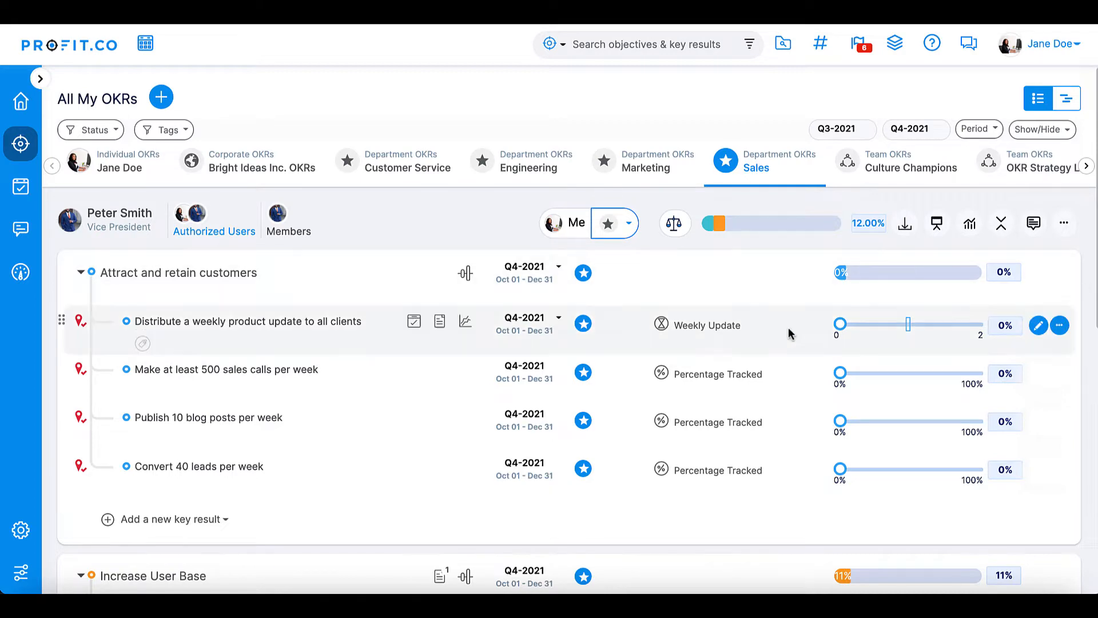
Check in progress on the weekly product update key result by moving its slider to 1
{"action": "left_click_drag", "start_coordinate": [840, 323], "coordinate": [904, 334]}
{"action": "left_click", "coordinate": [1061, 574]}
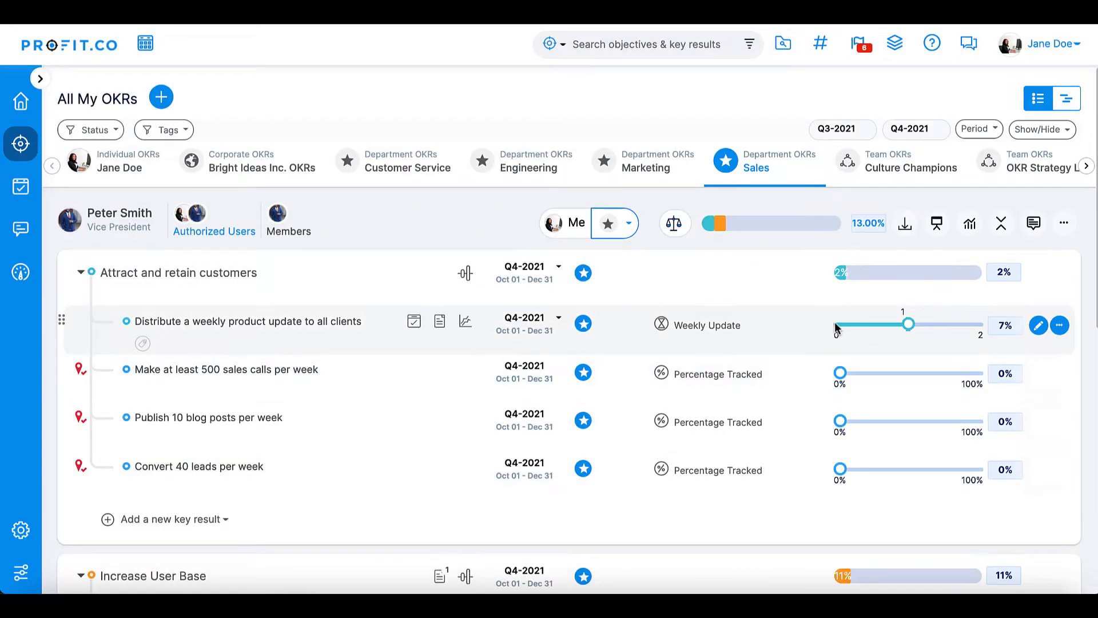
{"action": "left_click", "coordinate": [839, 325]}
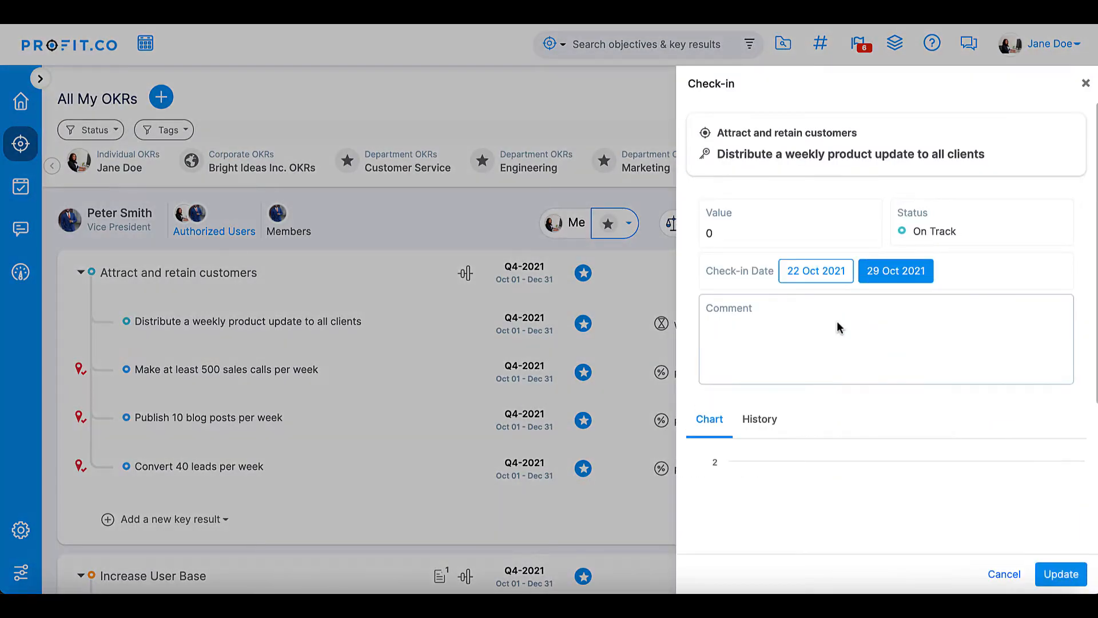
{"action": "left_click", "coordinate": [1052, 583]}
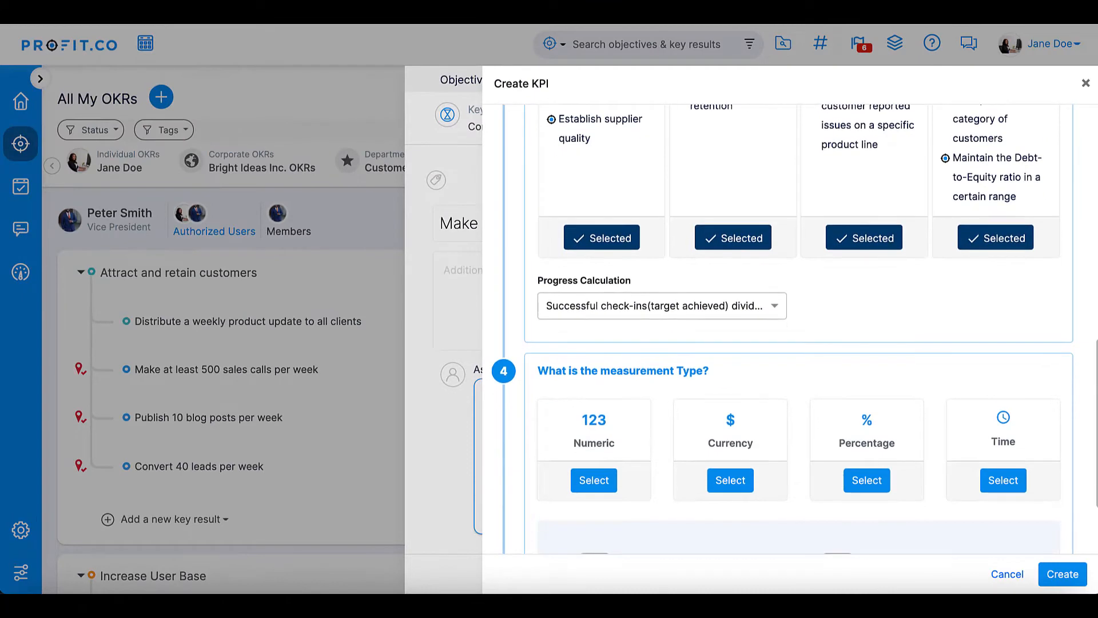
Set Progress Calculation to Distance from target, as of the check-in date, choose Numeric, and create the KPI
{"action": "left_click", "coordinate": [763, 306]}
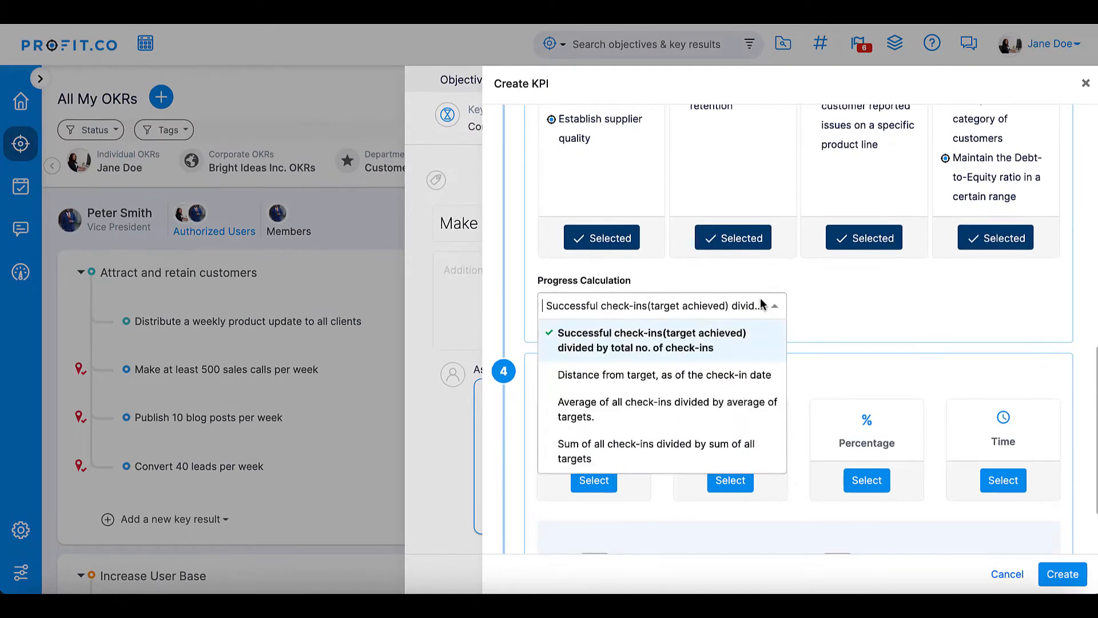
{"action": "left_click", "coordinate": [708, 375]}
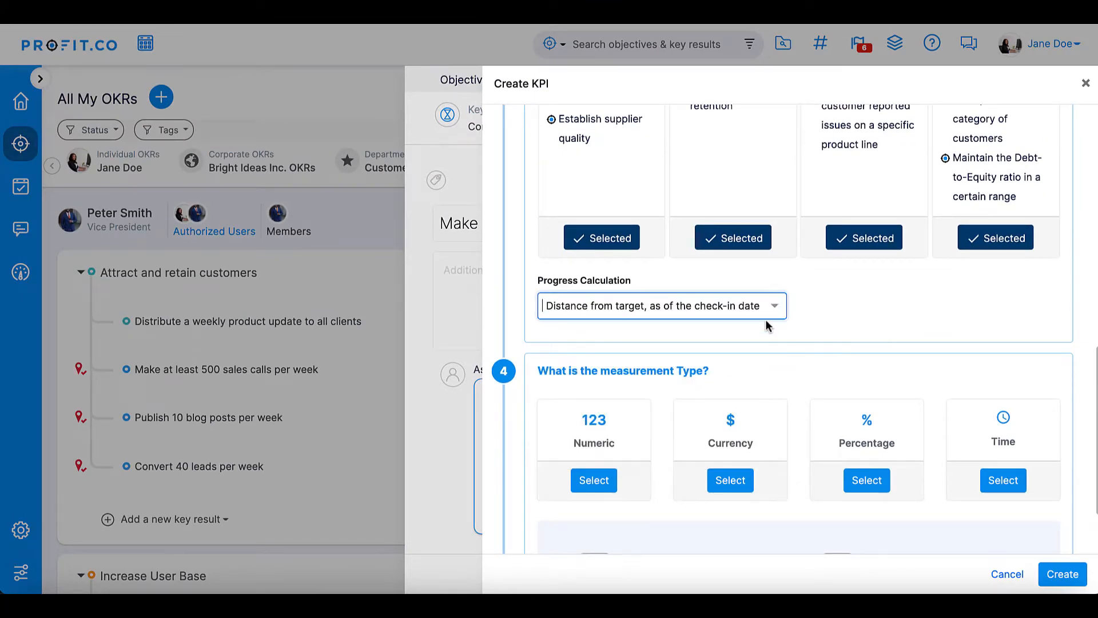
{"action": "scroll", "coordinate": [766, 324], "scroll_direction": "down", "scroll_amount": 1}
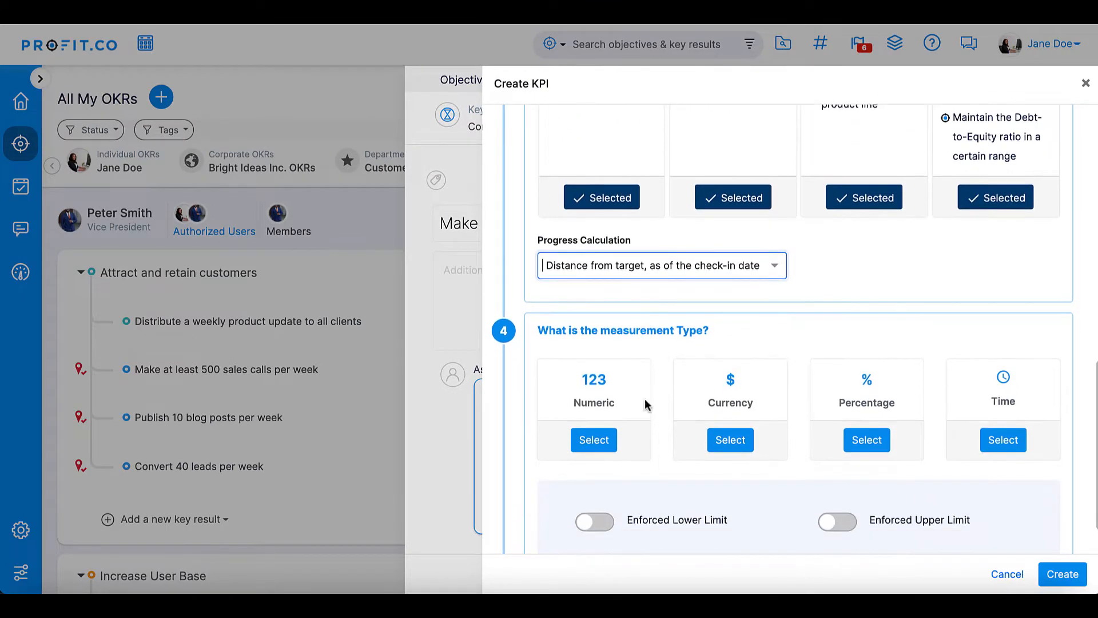
{"action": "left_click", "coordinate": [598, 451]}
{"action": "left_click", "coordinate": [557, 510]}
{"action": "scroll", "coordinate": [625, 463], "scroll_direction": "down", "scroll_amount": 3}
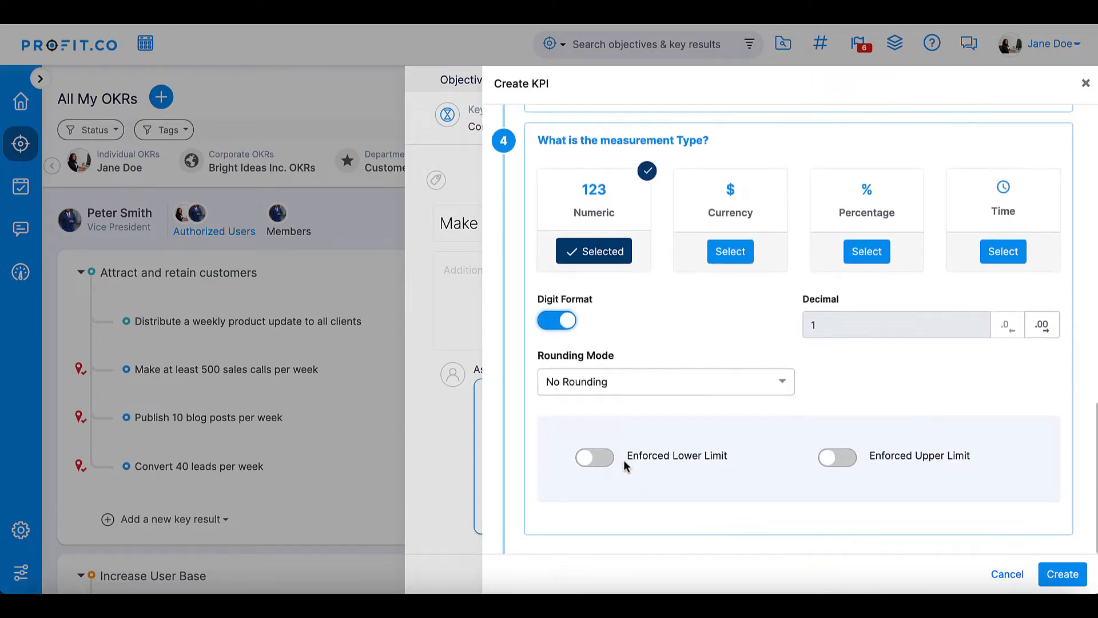
{"action": "left_click", "coordinate": [1060, 575]}
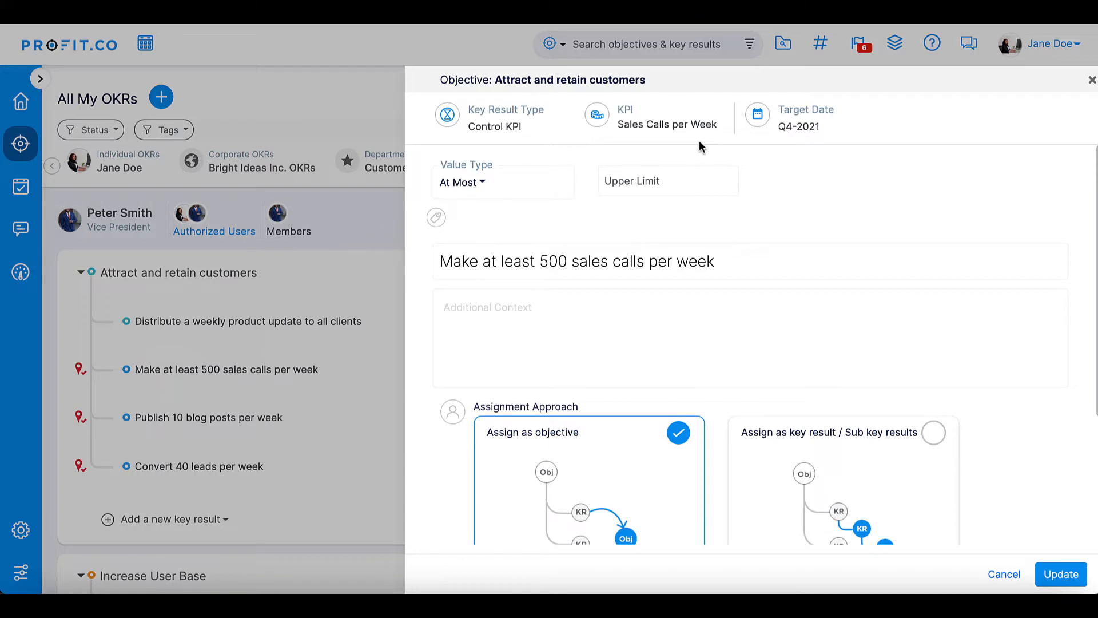
Set the sales calls key result's value type to At Least with a lower limit of 500 and update it
{"action": "left_click", "coordinate": [476, 184]}
{"action": "left_click", "coordinate": [474, 231]}
{"action": "left_click", "coordinate": [637, 179]}
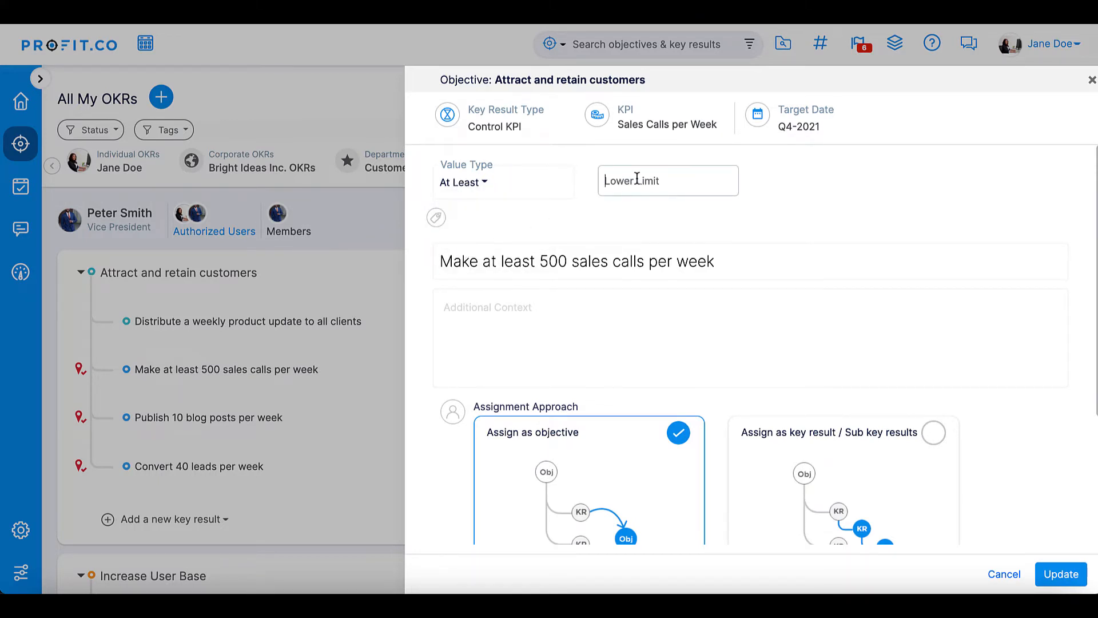
{"action": "type", "text": "500"}
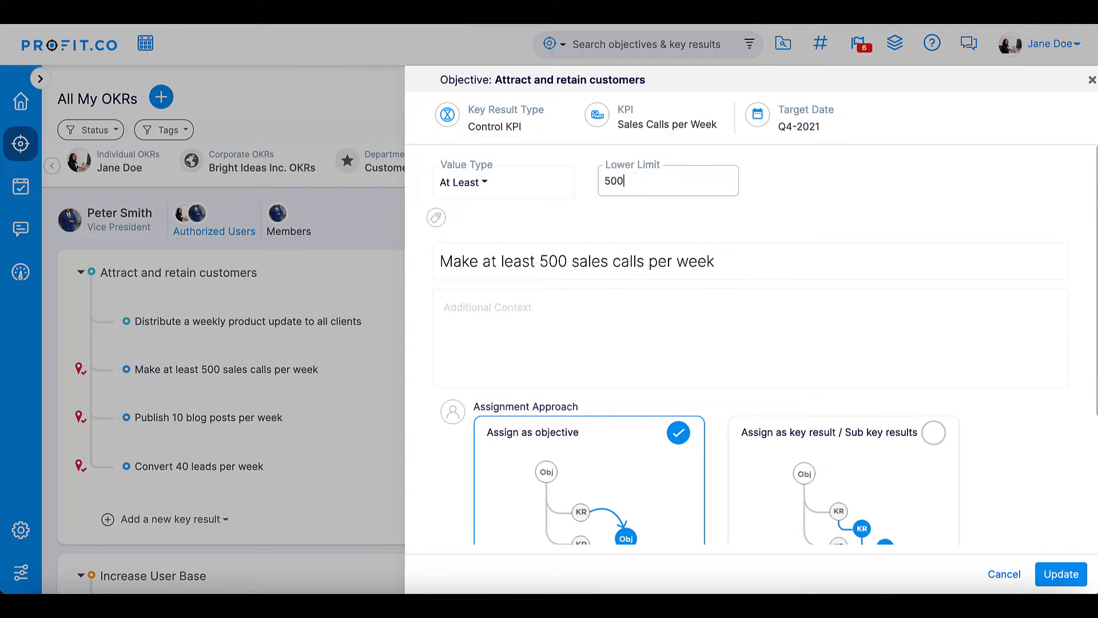
{"action": "left_click", "coordinate": [1059, 573]}
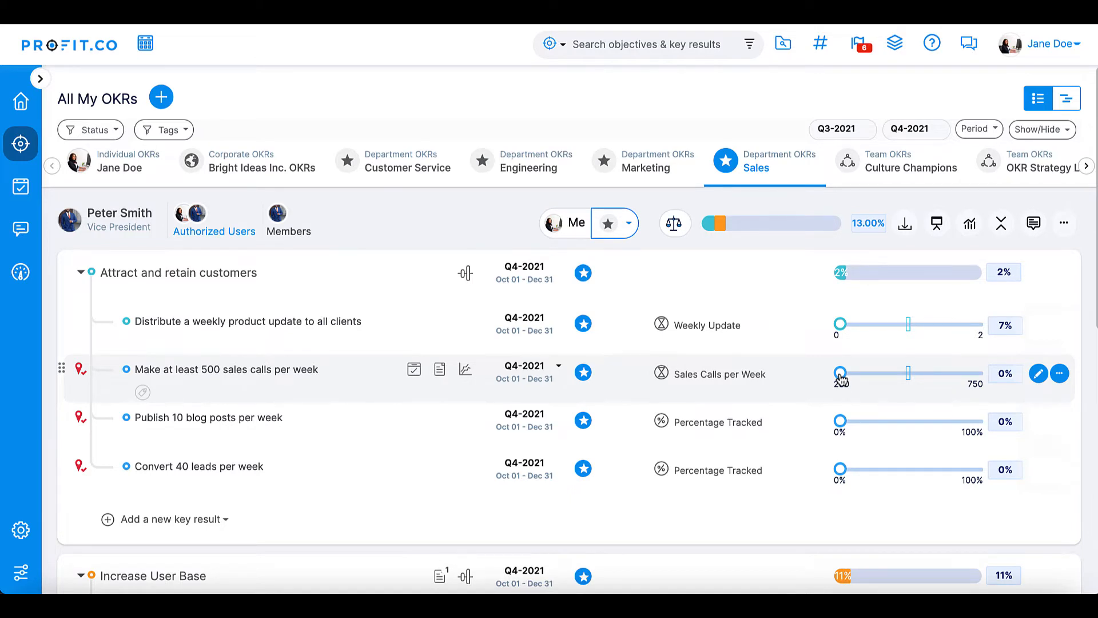
Check in a value of 375 for the sales calls key result
{"action": "left_click_drag", "start_coordinate": [841, 378], "coordinate": [876, 381]}
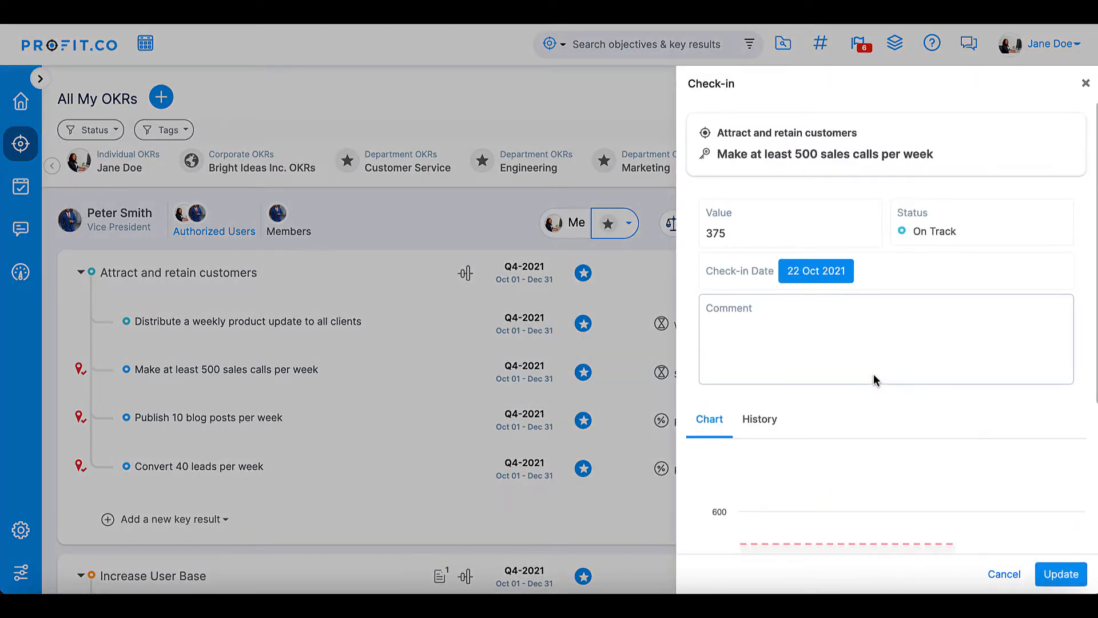
{"action": "left_click", "coordinate": [1055, 574]}
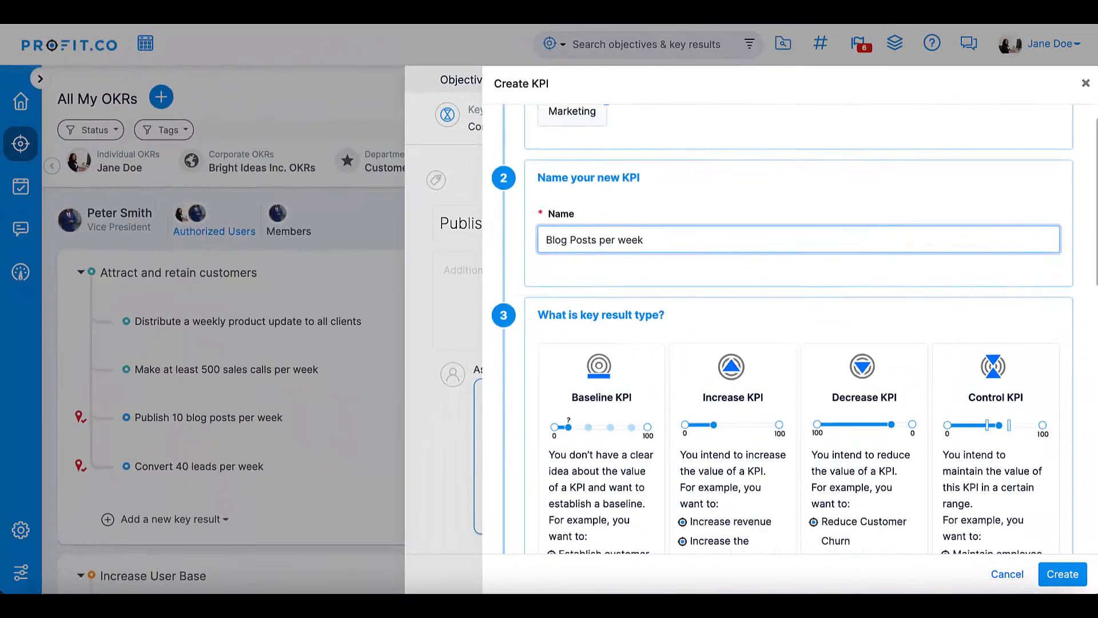
Set Progress Calculation to Average of all check-ins divided by average of targets, choose Numeric, and create the KPI
{"action": "scroll", "coordinate": [782, 328], "scroll_direction": "down", "scroll_amount": 6}
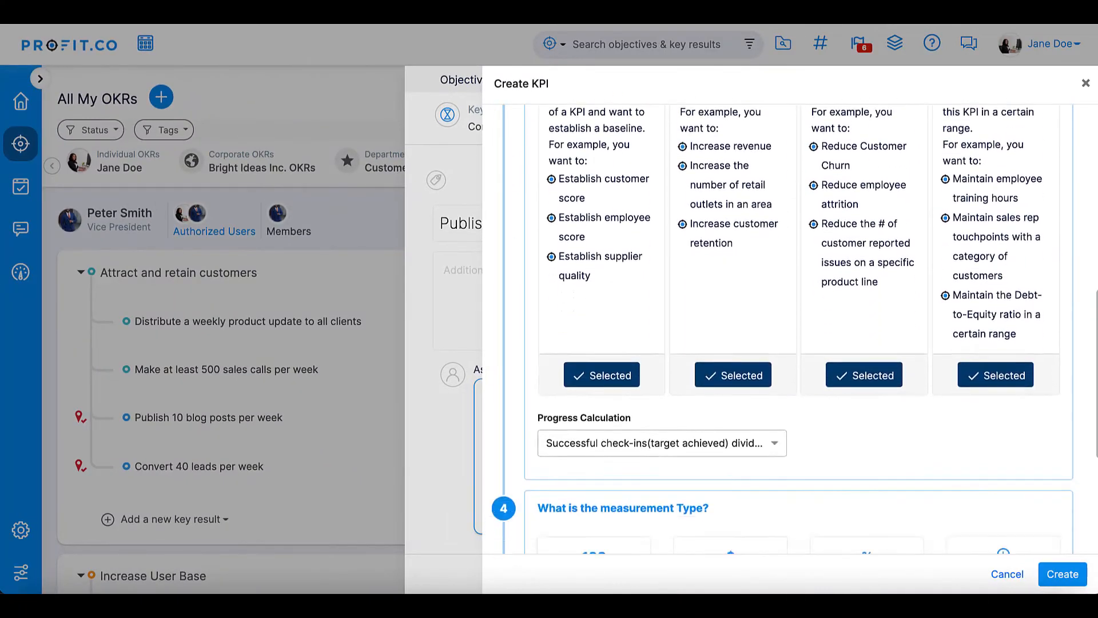
{"action": "scroll", "coordinate": [670, 343], "scroll_direction": "down", "scroll_amount": 4}
{"action": "left_click", "coordinate": [769, 205]}
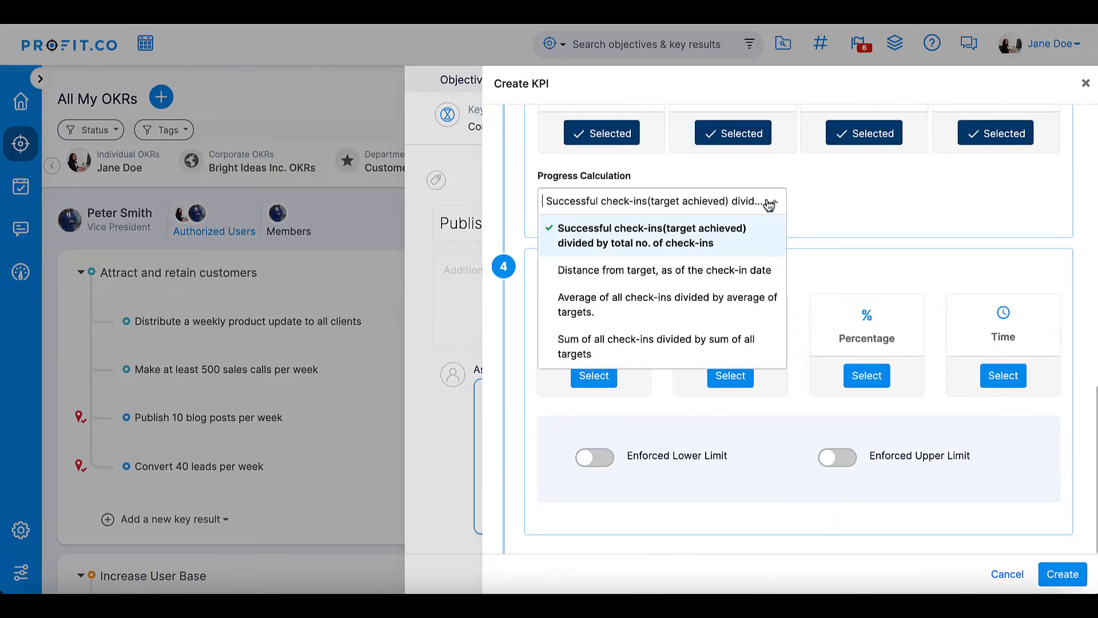
{"action": "left_click", "coordinate": [713, 307]}
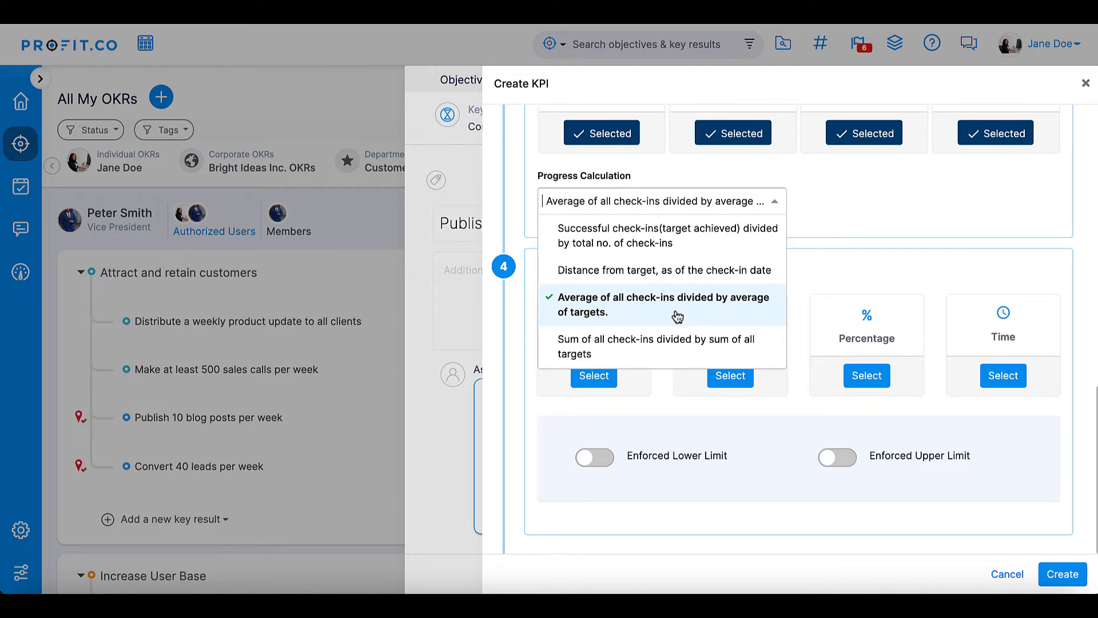
{"action": "left_click", "coordinate": [664, 322]}
{"action": "left_click", "coordinate": [593, 377]}
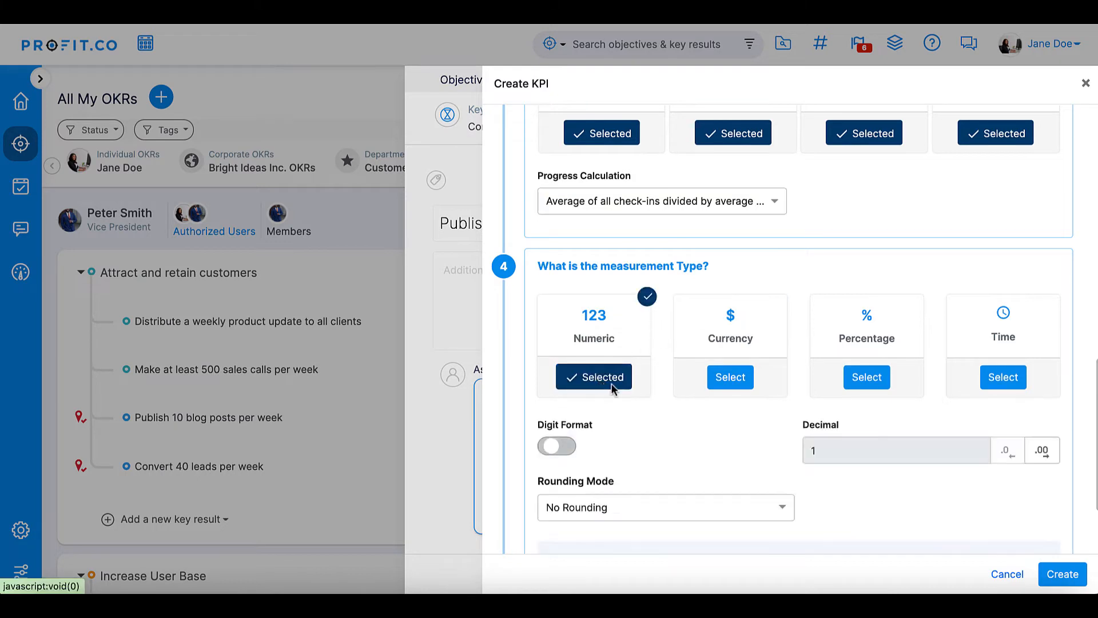
{"action": "left_click", "coordinate": [1055, 575]}
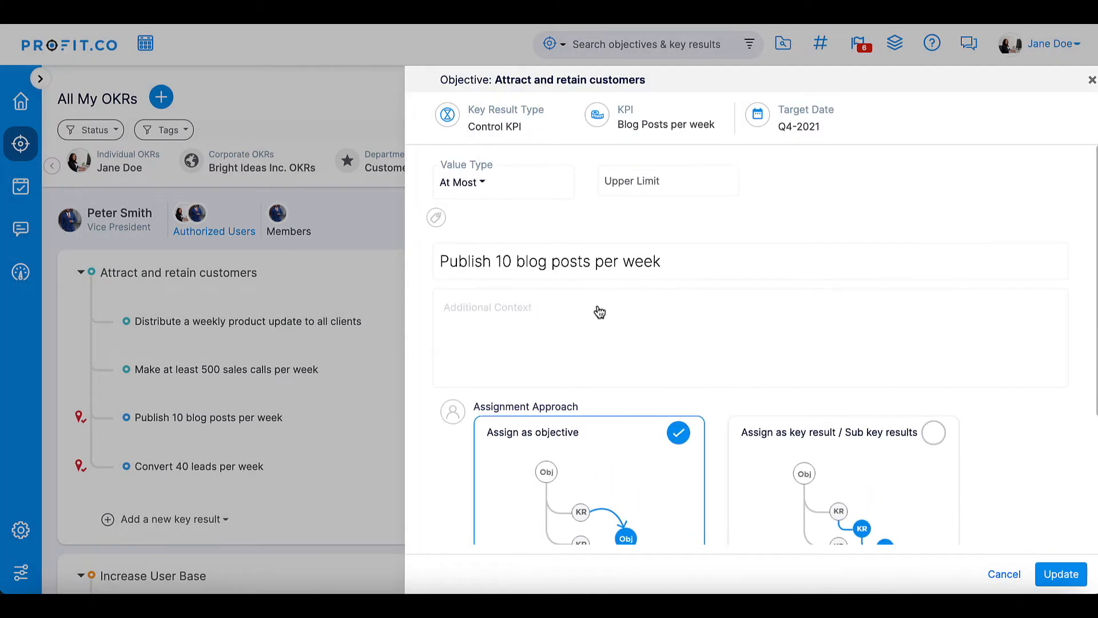
Set the blog posts key result's value type to At Least with a lower limit of 10 and update it
{"action": "left_click", "coordinate": [462, 182]}
{"action": "left_click", "coordinate": [467, 228]}
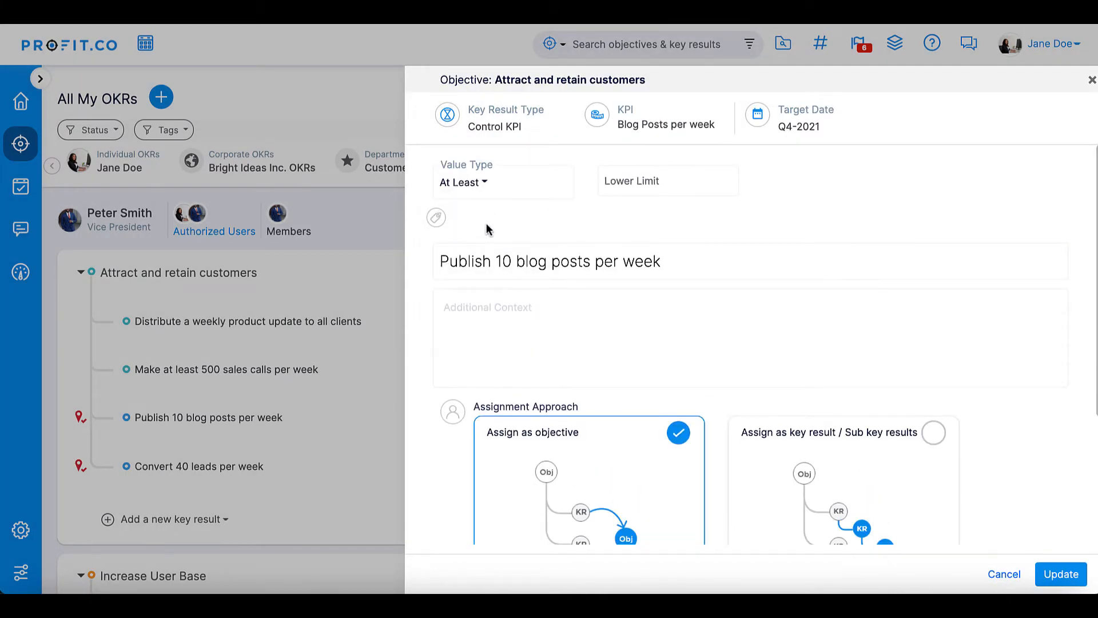
{"action": "left_click", "coordinate": [642, 184]}
{"action": "type", "text": "10"}
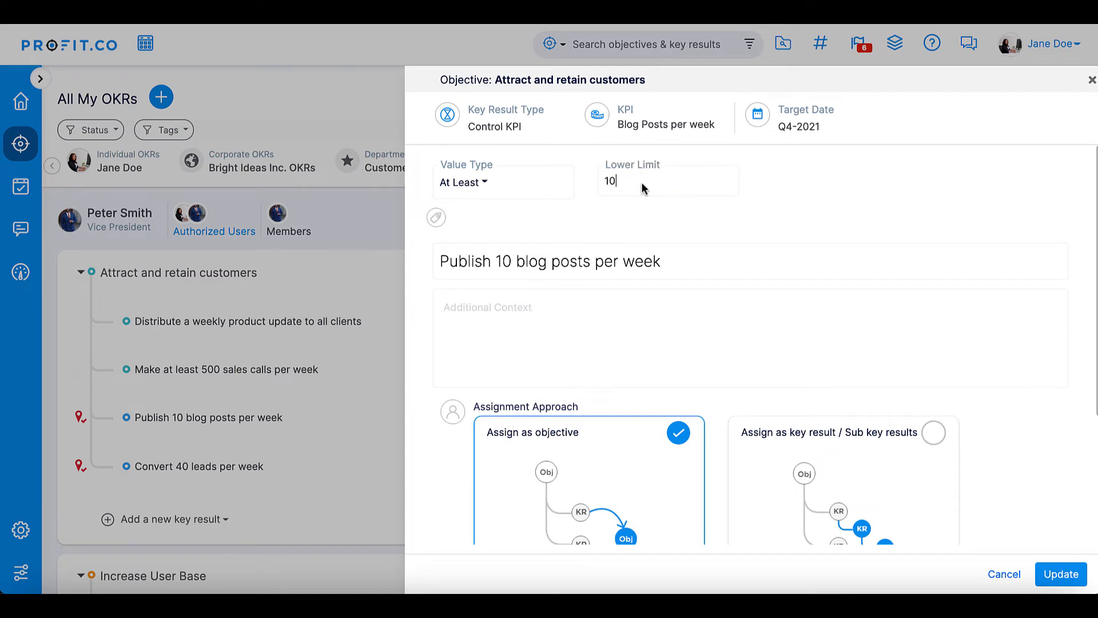
{"action": "left_click", "coordinate": [1059, 572]}
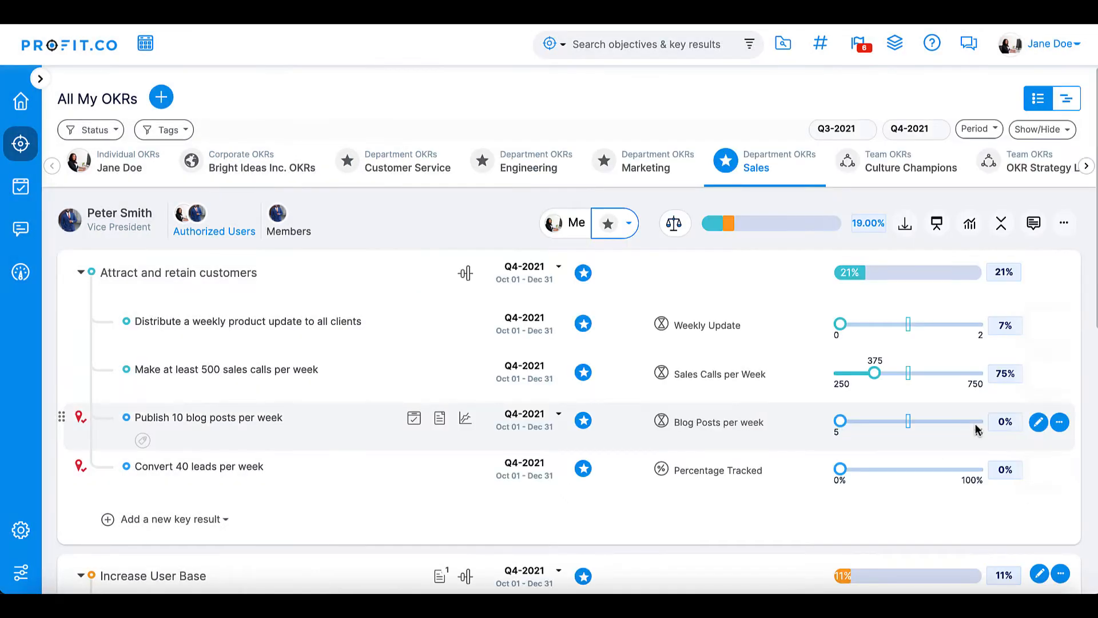
Check in a value of 8 for the blog posts key result
{"action": "left_click_drag", "start_coordinate": [839, 424], "coordinate": [878, 427]}
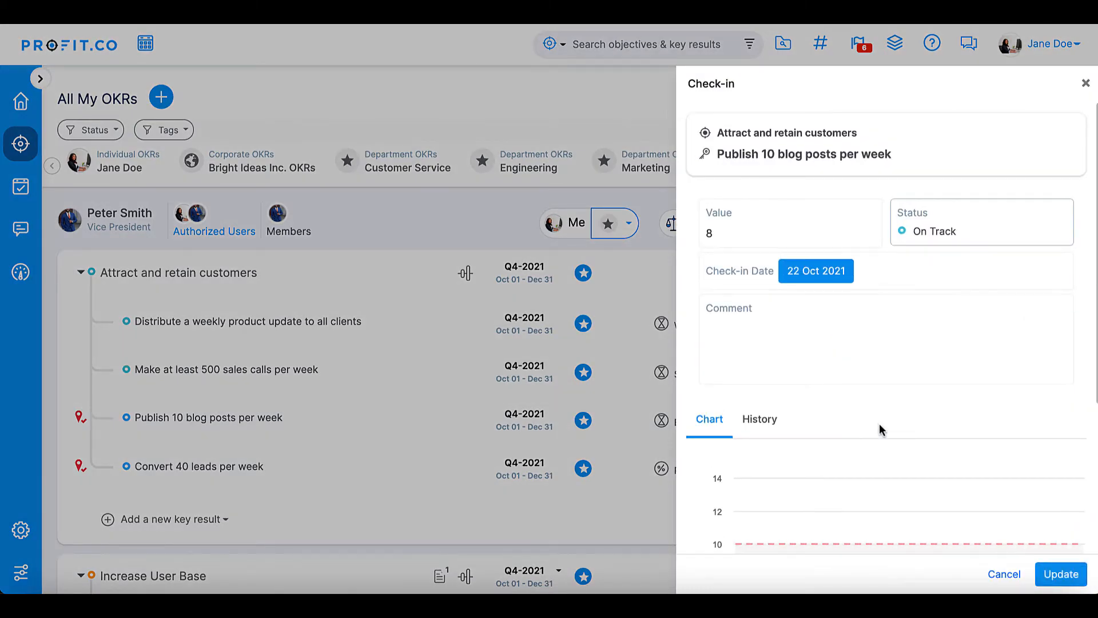
{"action": "left_click", "coordinate": [1060, 574]}
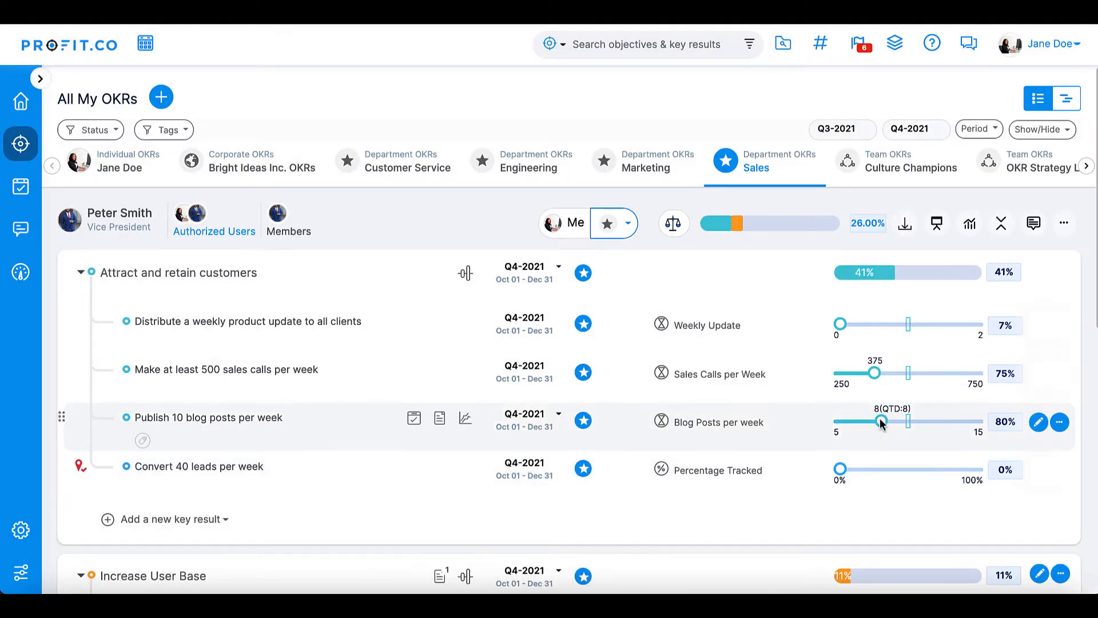
Check in a value of 12 for the blog posts key result
{"action": "left_click_drag", "start_coordinate": [882, 424], "coordinate": [933, 426]}
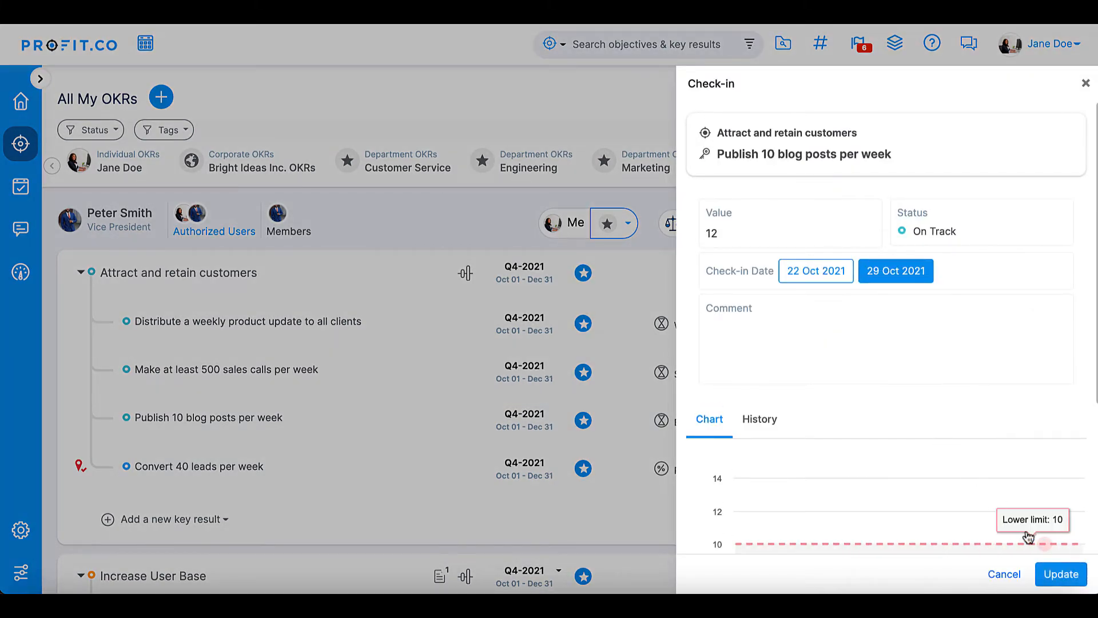
{"action": "left_click", "coordinate": [1061, 574]}
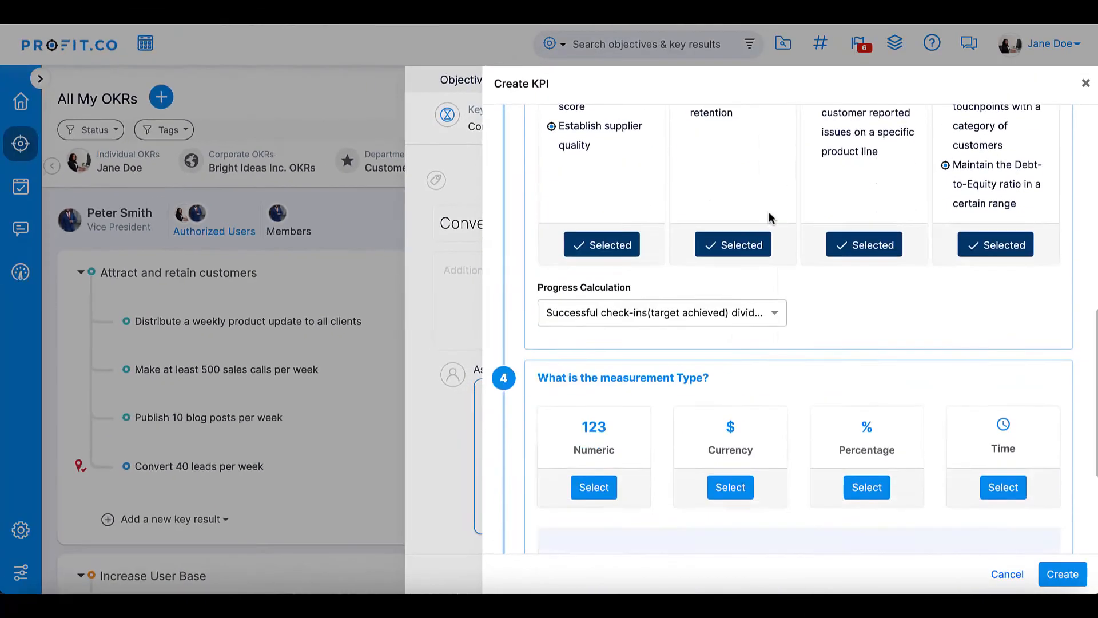
Set Progress Calculation to Sum of all check-ins divided by sum of all targets, choose Numeric, and create the KPI
{"action": "scroll", "coordinate": [769, 212], "scroll_direction": "down", "scroll_amount": 3}
{"action": "left_click", "coordinate": [768, 210]}
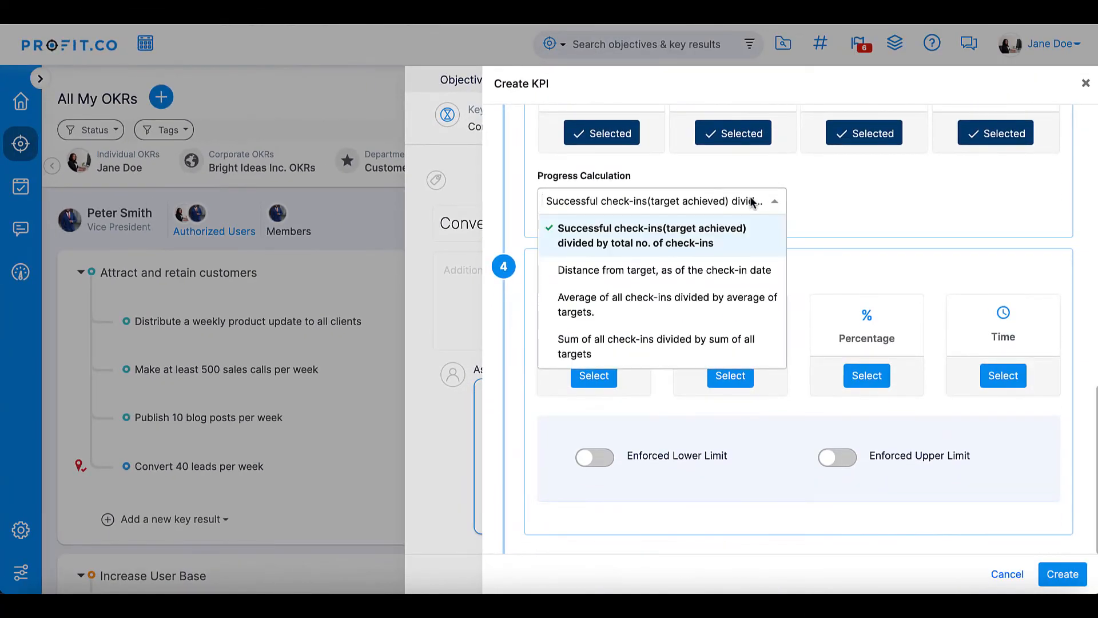
{"action": "left_click", "coordinate": [698, 352]}
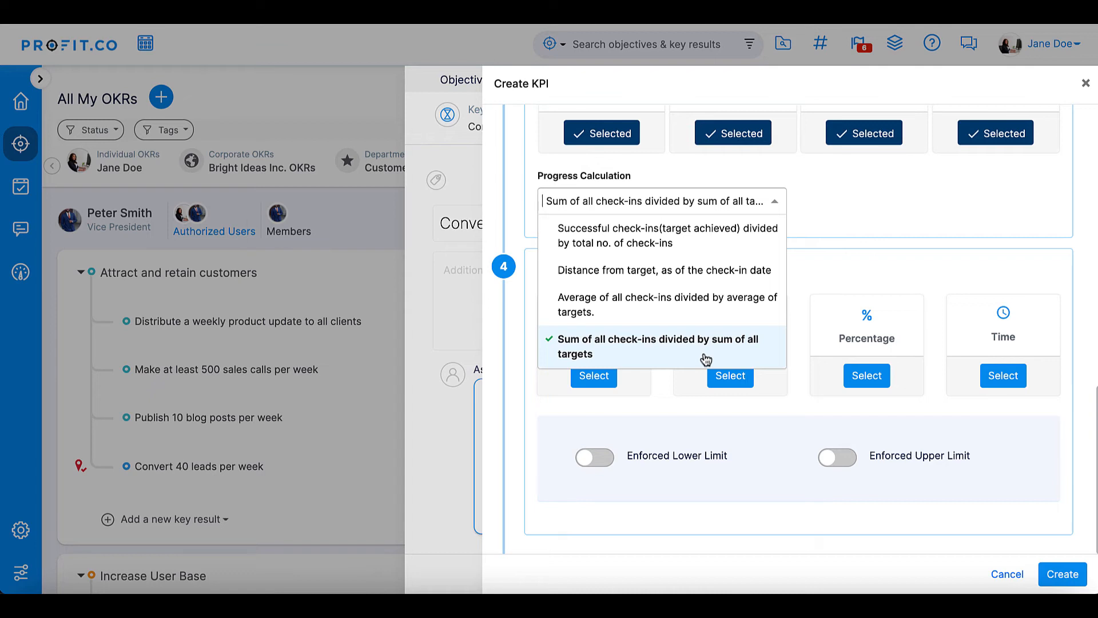
{"action": "left_click", "coordinate": [706, 359]}
{"action": "left_click", "coordinate": [593, 375]}
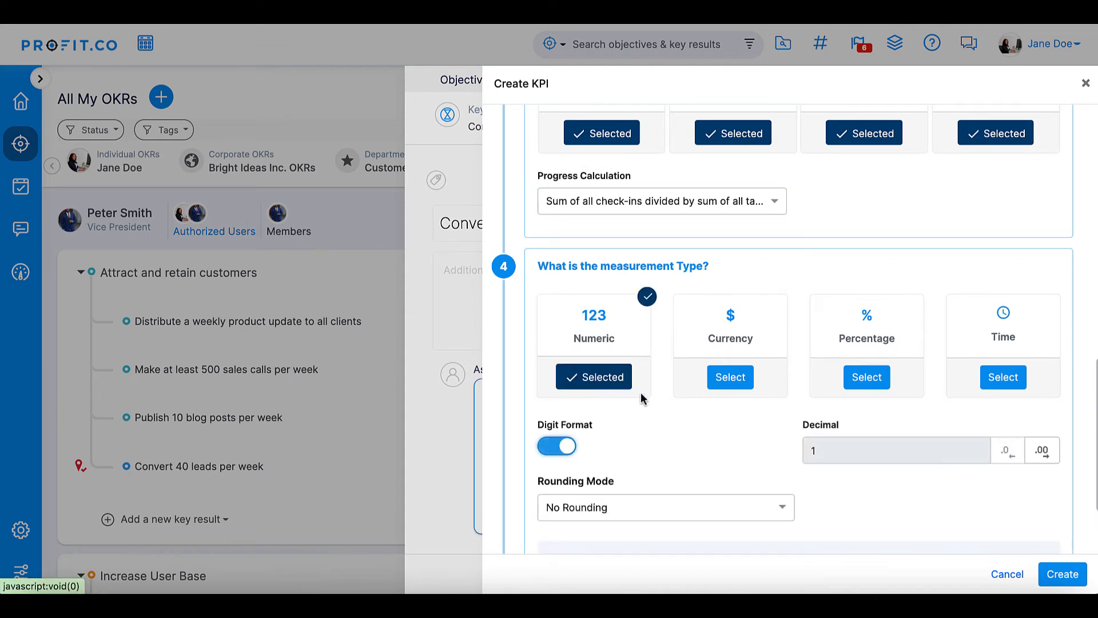
{"action": "left_click", "coordinate": [1049, 575]}
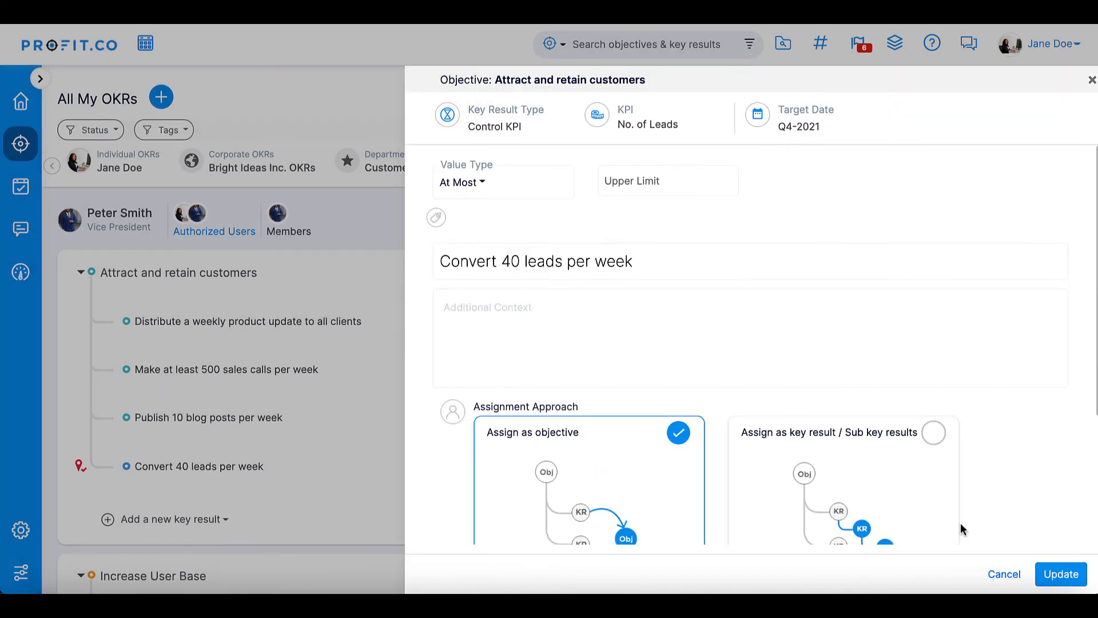
Set the leads key result's value type to At Least with a lower limit of 40 and update it
{"action": "left_click", "coordinate": [479, 185]}
{"action": "left_click", "coordinate": [488, 232]}
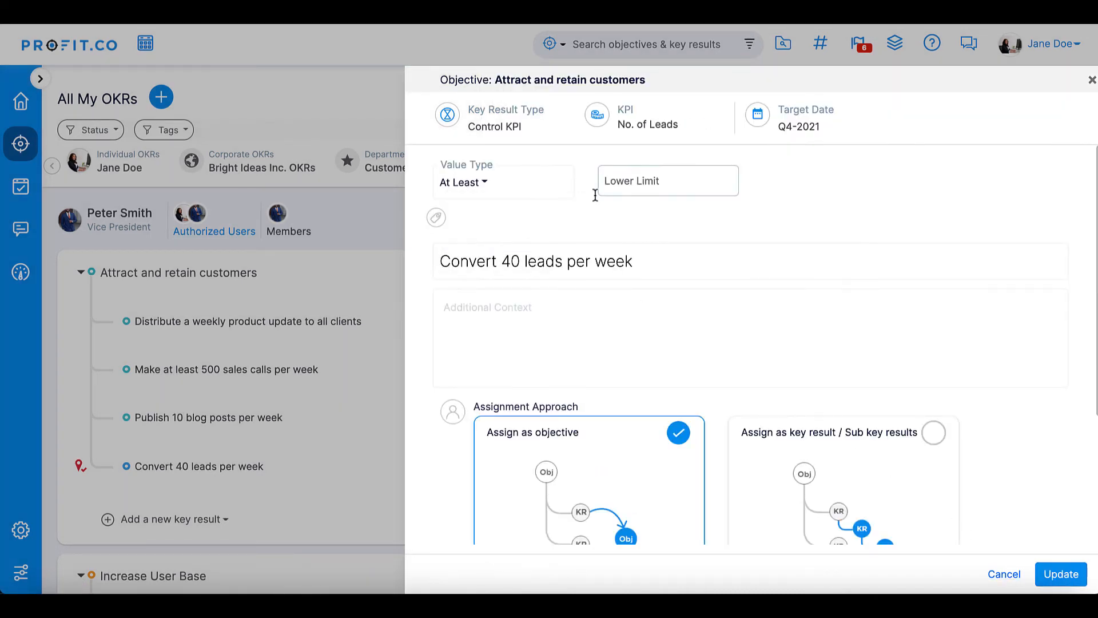
{"action": "left_click", "coordinate": [646, 180]}
{"action": "type", "text": "40"}
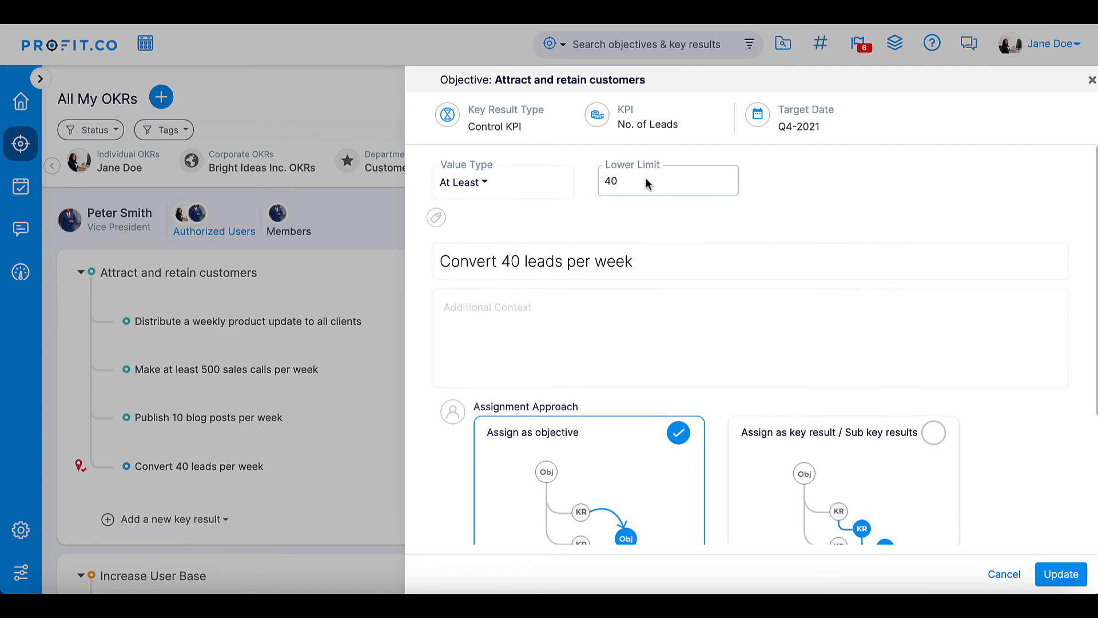
{"action": "left_click", "coordinate": [1063, 581]}
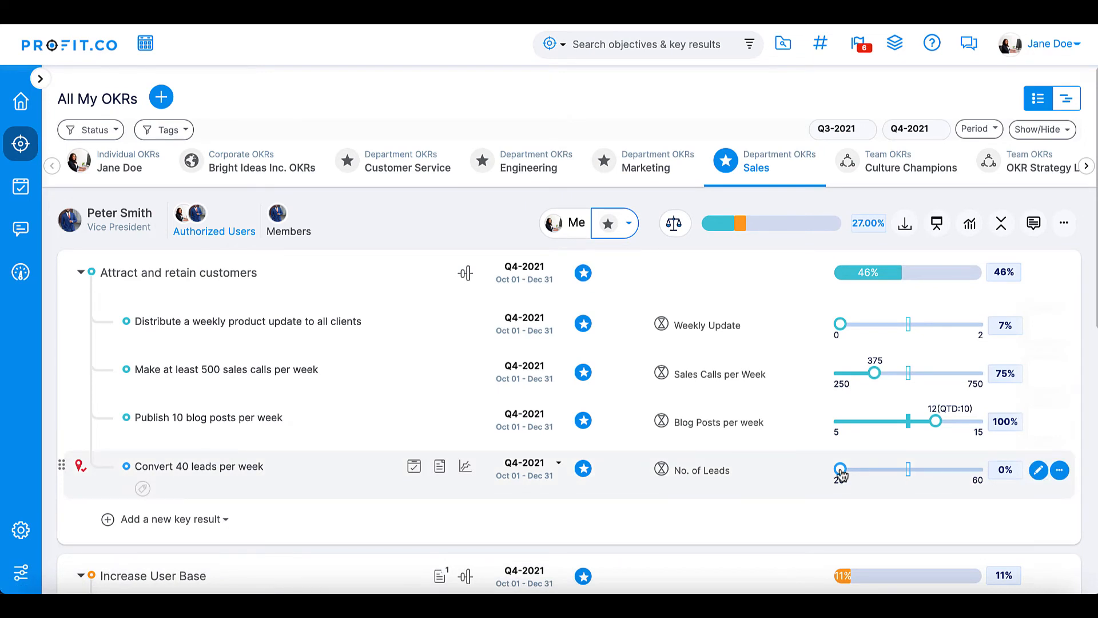
Check in a value of 35 for the leads key result
{"action": "left_click_drag", "start_coordinate": [841, 473], "coordinate": [925, 472]}
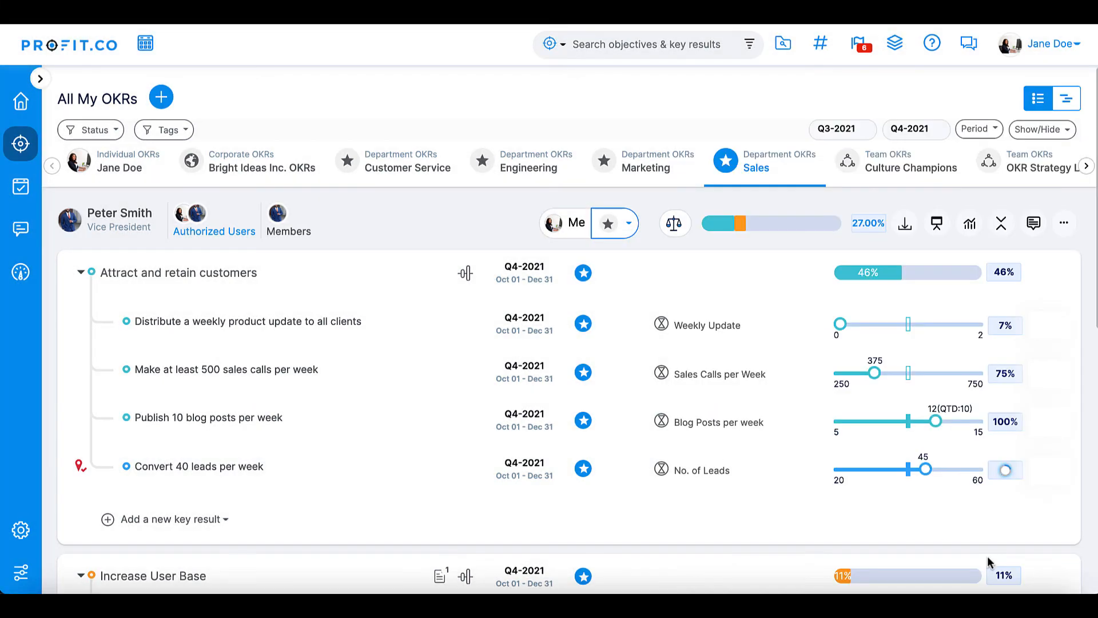
{"action": "left_click_drag", "start_coordinate": [927, 472], "coordinate": [893, 473]}
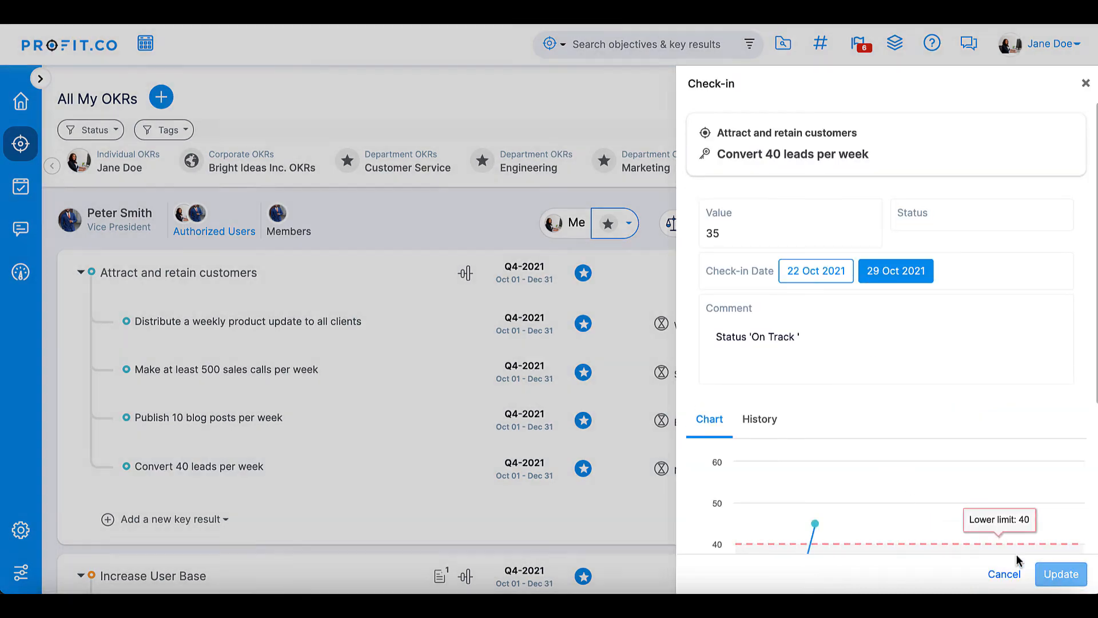
{"action": "left_click", "coordinate": [1004, 572]}
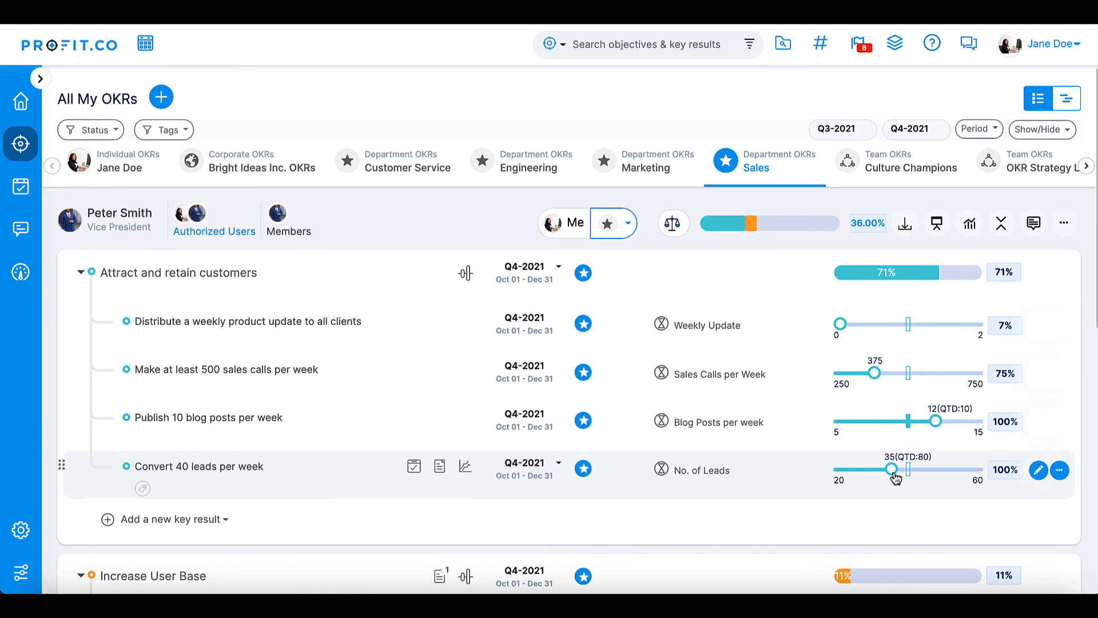
Open the # of leads converted KPI from the KPIs by Category settings for editing
{"action": "left_click", "coordinate": [21, 544]}
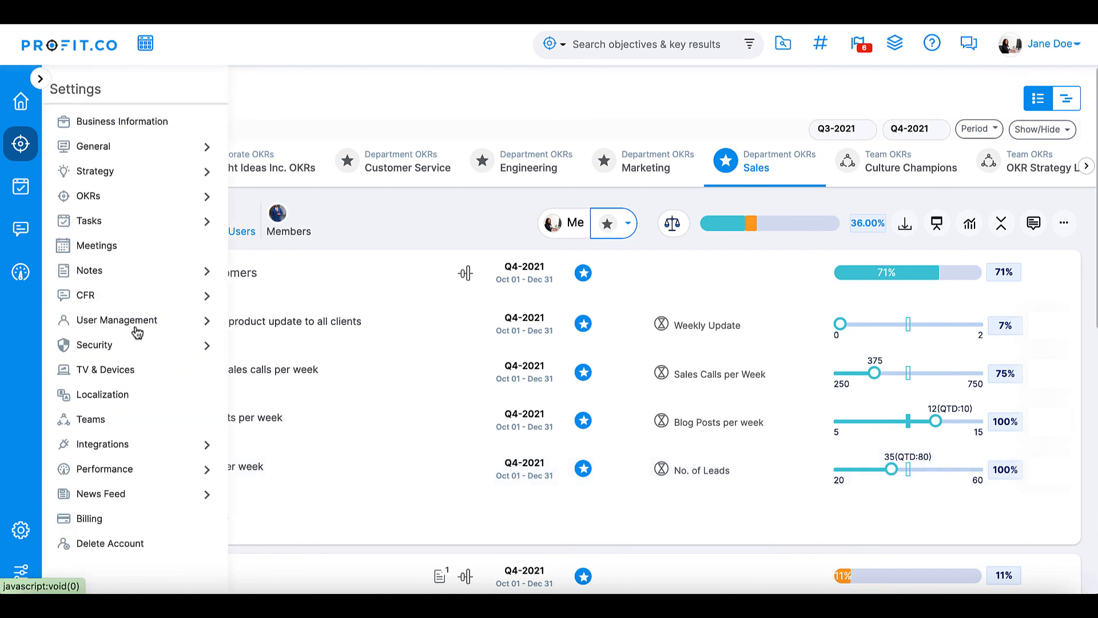
{"action": "left_click", "coordinate": [206, 198]}
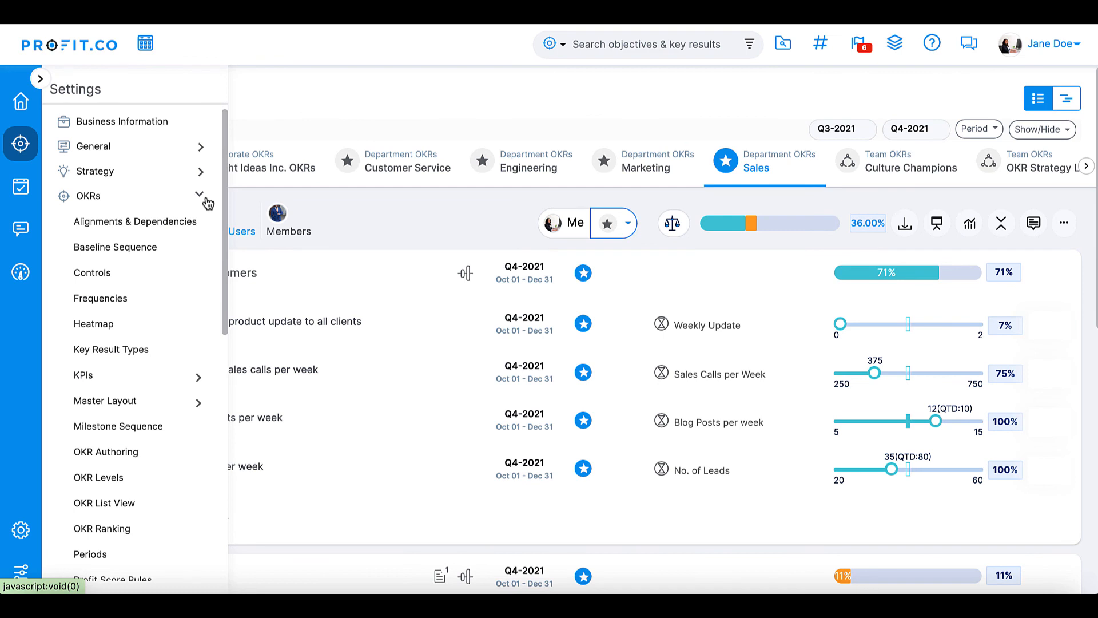
{"action": "left_click", "coordinate": [198, 379]}
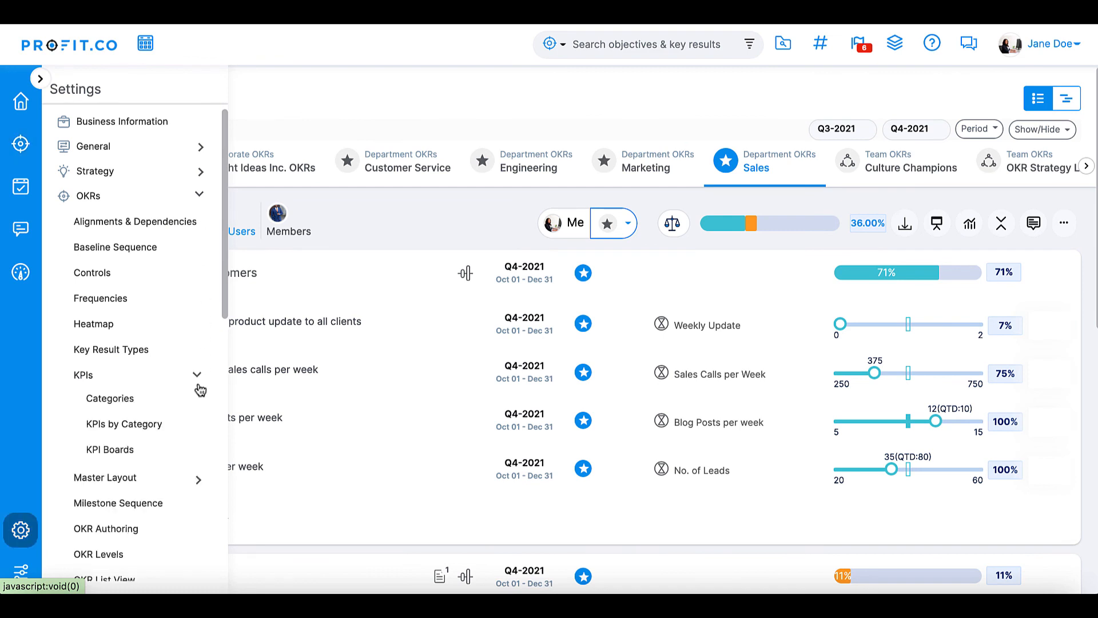
{"action": "left_click", "coordinate": [171, 424]}
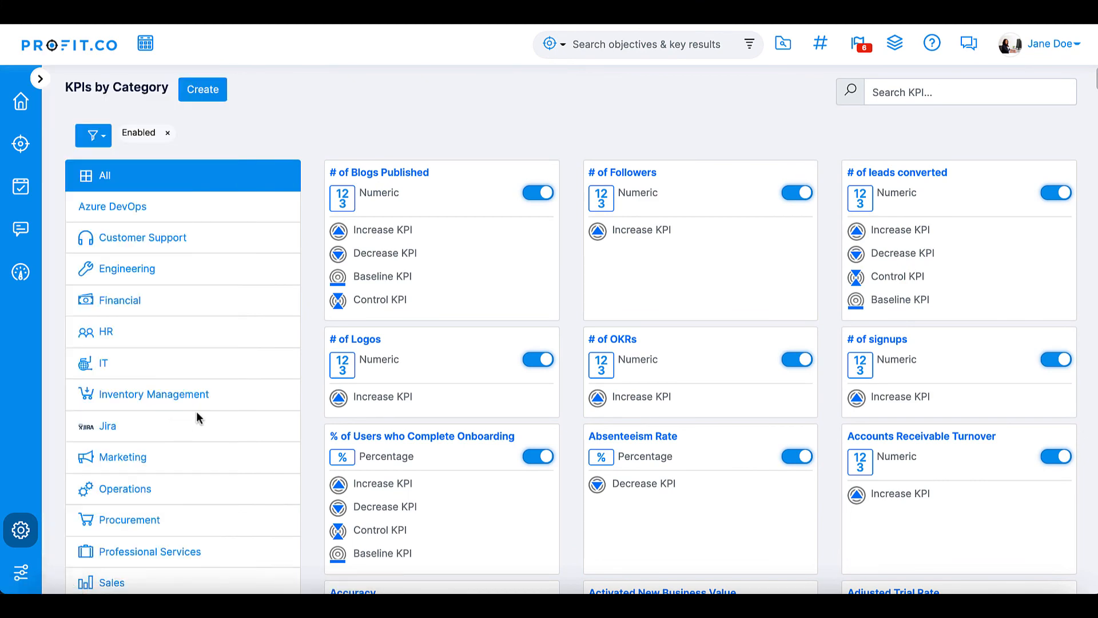
{"action": "left_click", "coordinate": [896, 173]}
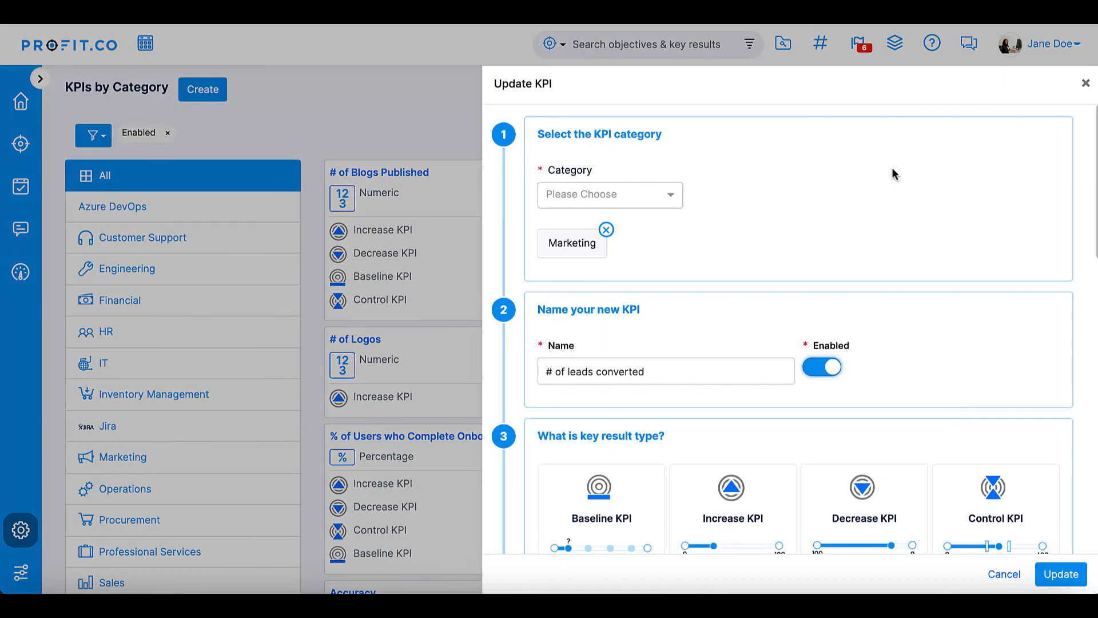